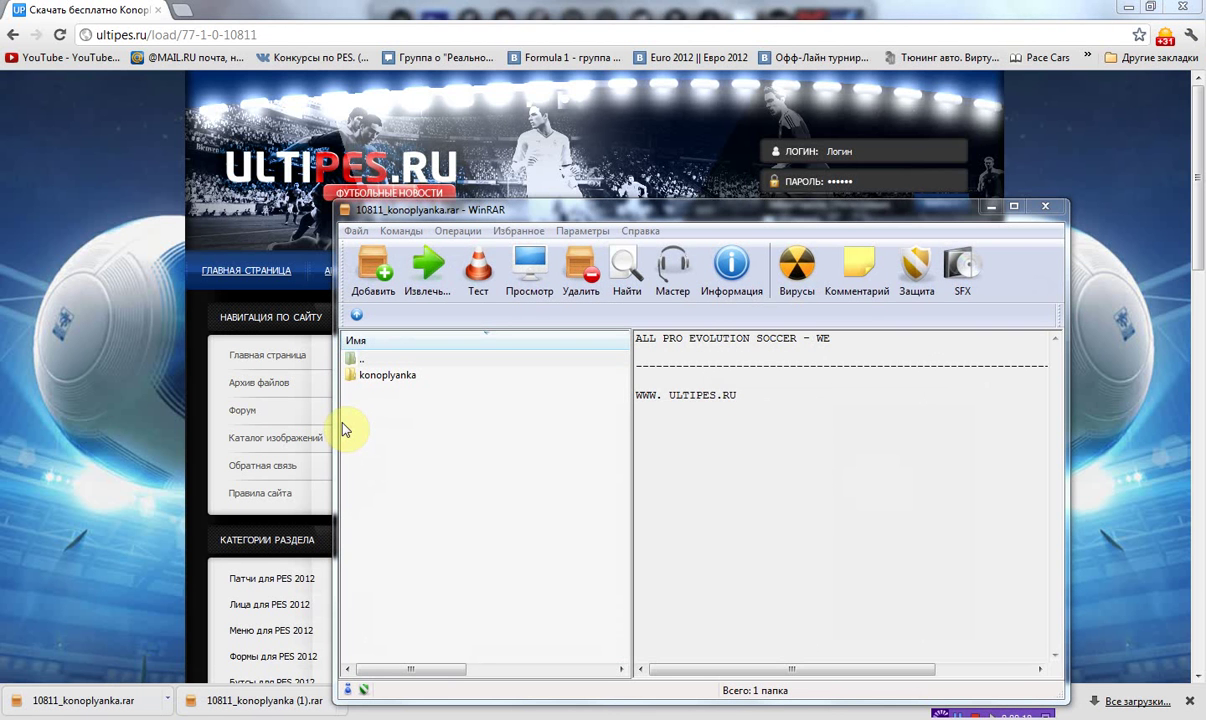
Step: Extract the konoplyanka folder from 10811_konoplyanka.rar to Downloads\10811_konoplyanka and open the extracted konoplyanka folder
click(379, 382)
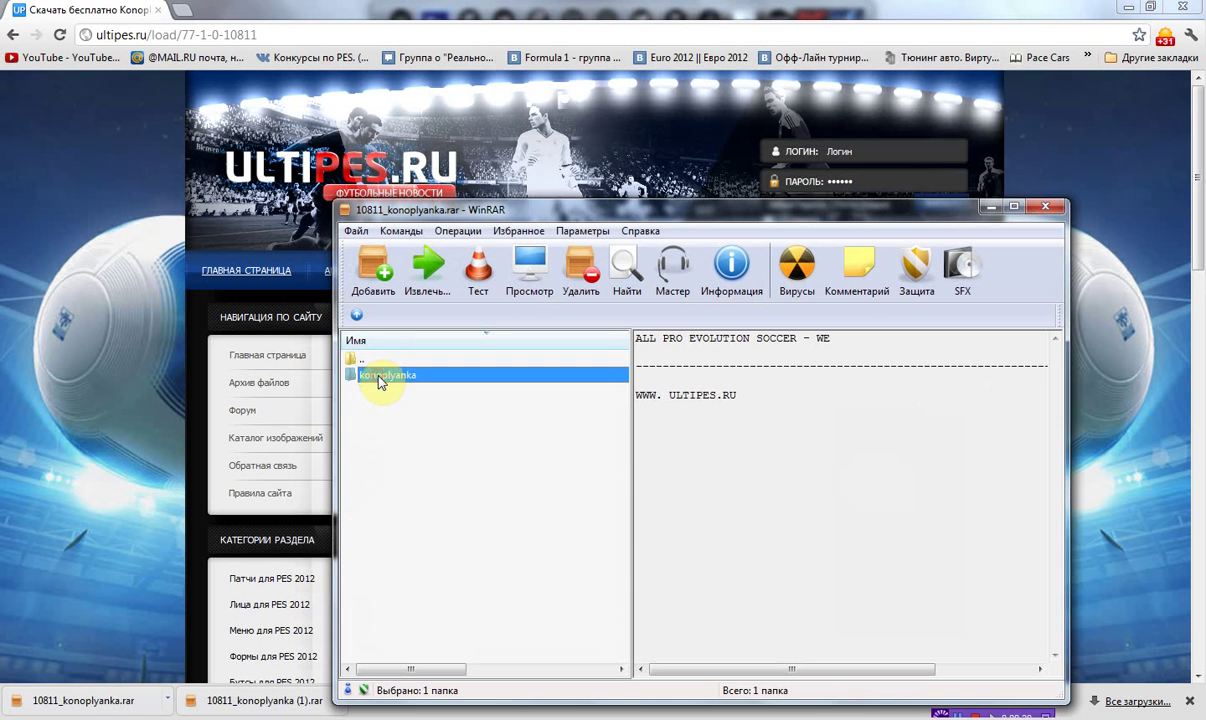
click(424, 276)
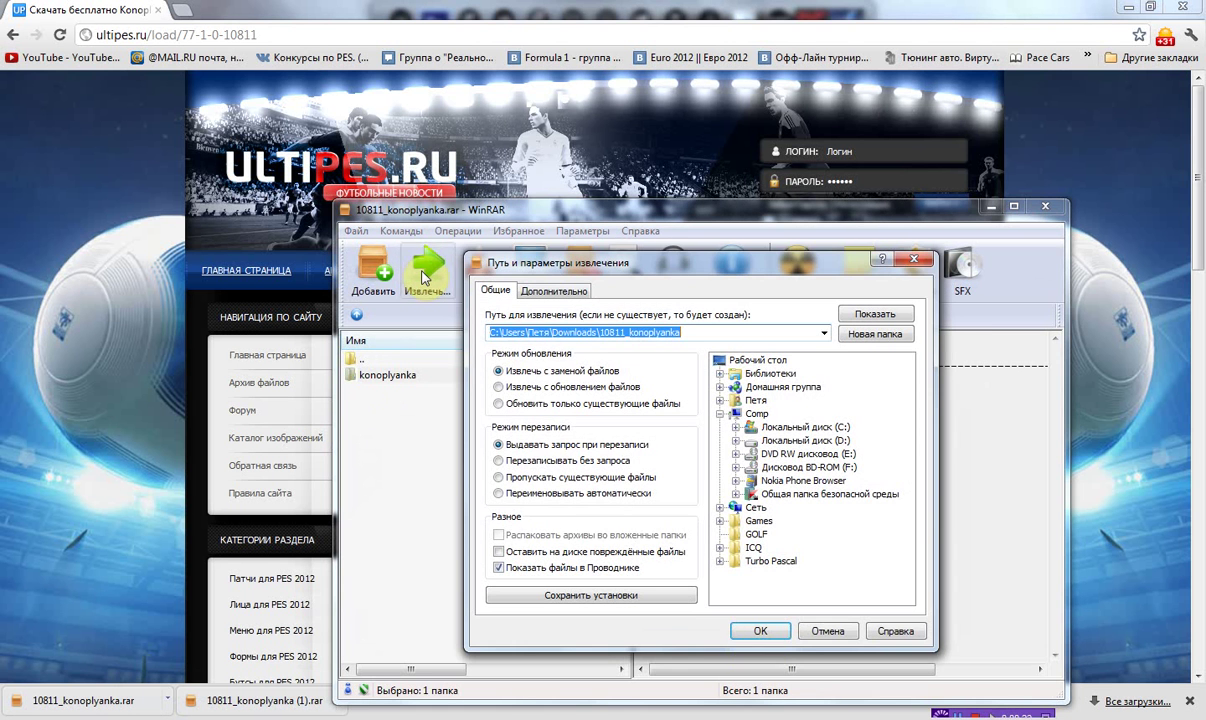
click(735, 633)
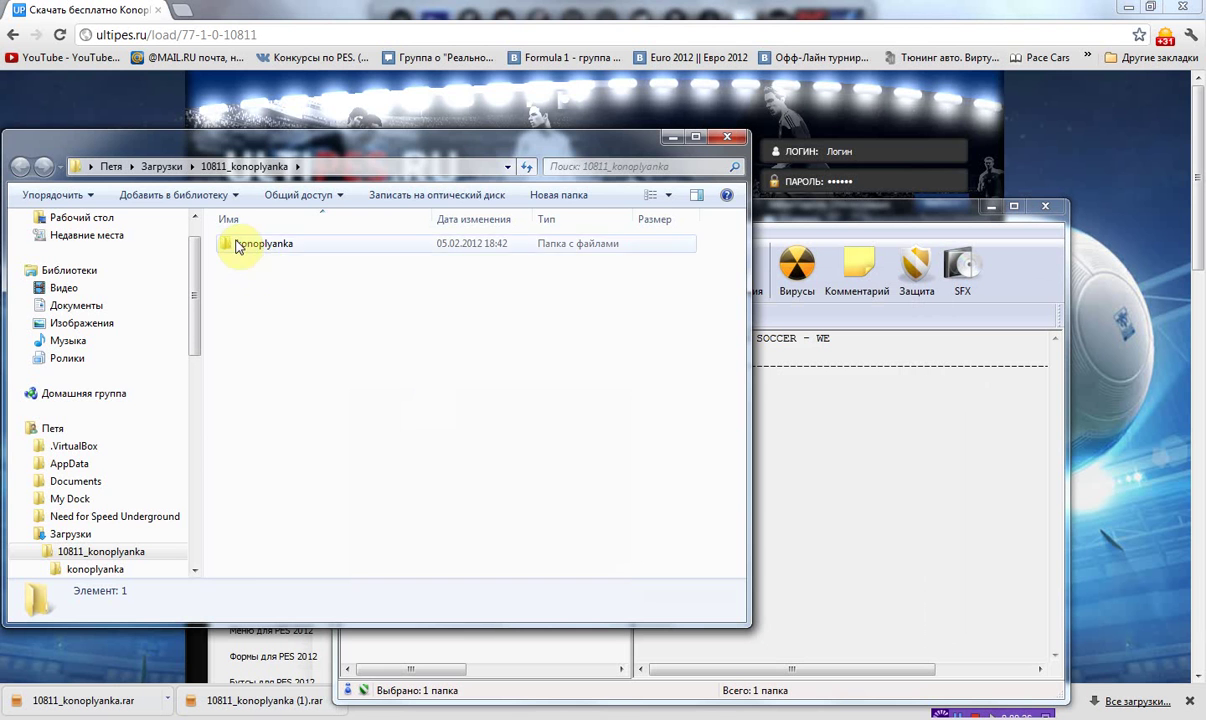
double_click(240, 243)
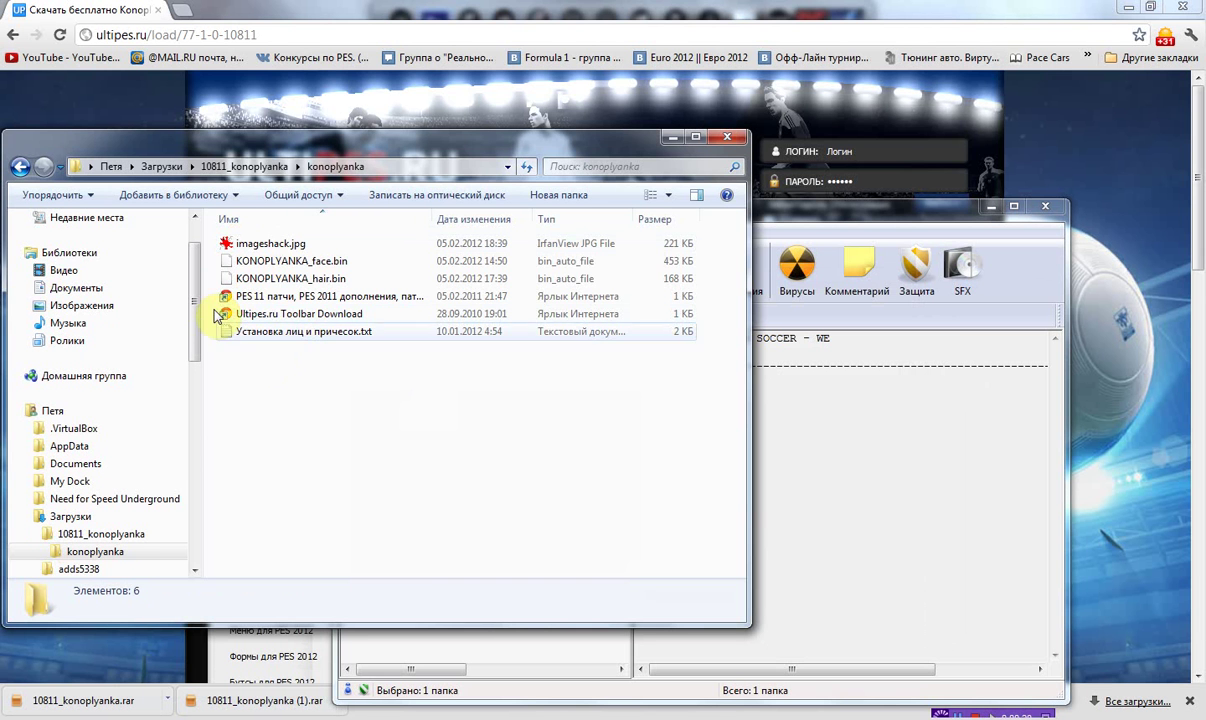
Step: Minimise the extracted folder's window and close the archive and web page windows
click(668, 138)
click(1056, 206)
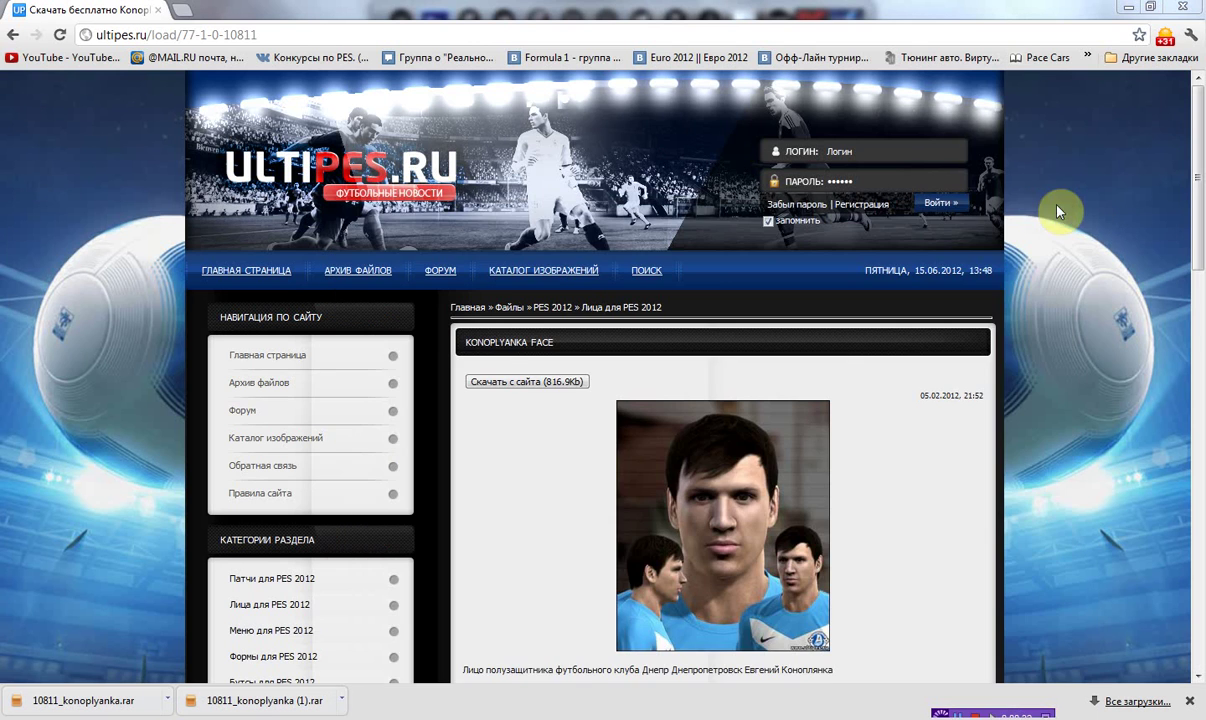
click(1183, 7)
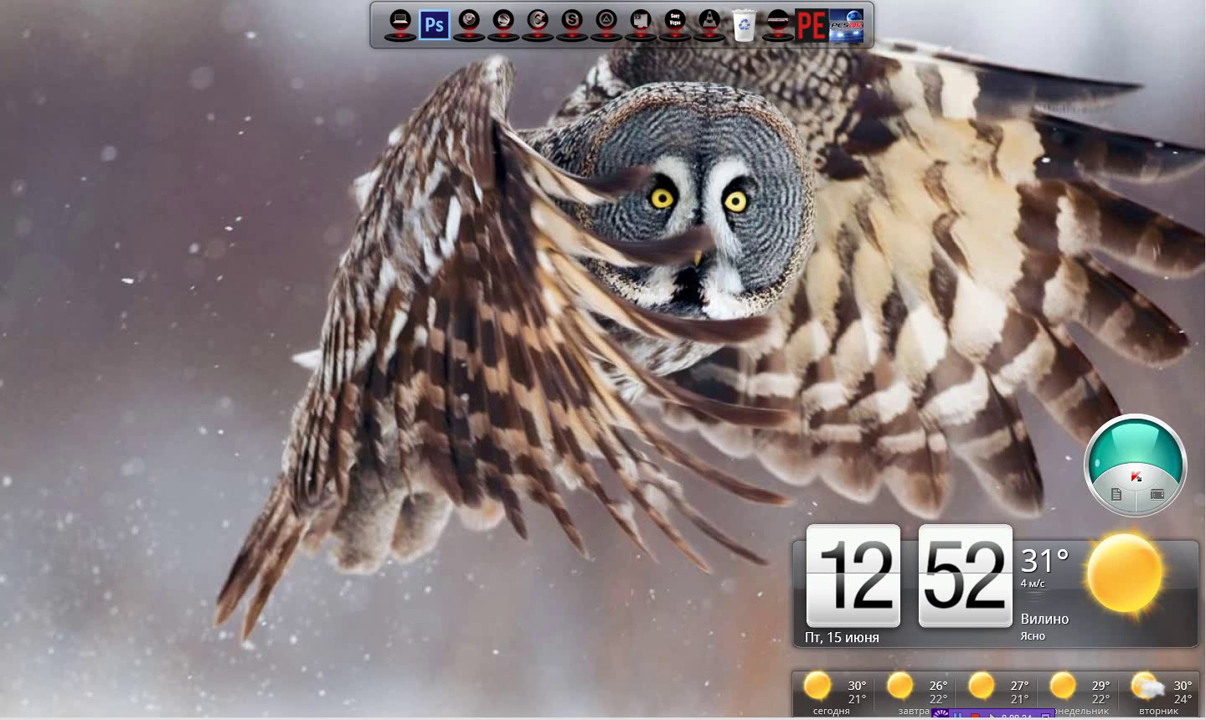
Step: Restore the file window and open the save folder under Documents\KONAMI\Pro Evolution Soccer 2012
click(70, 476)
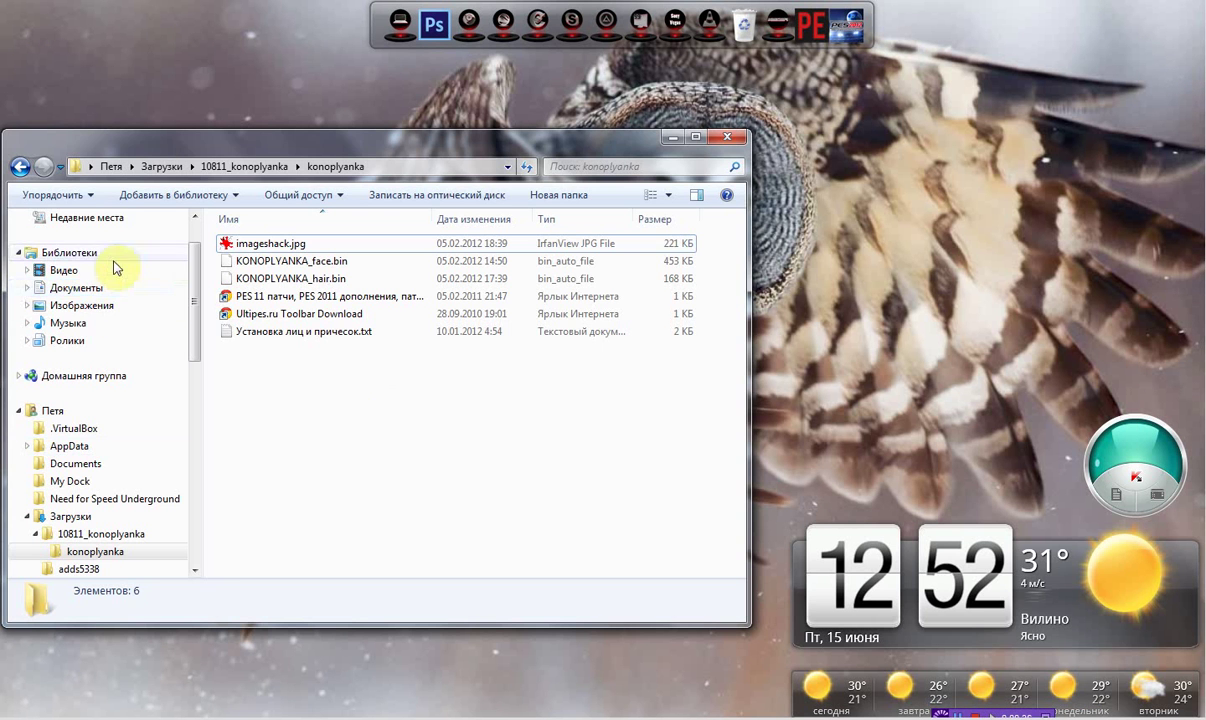
drag(194, 301, 188, 269)
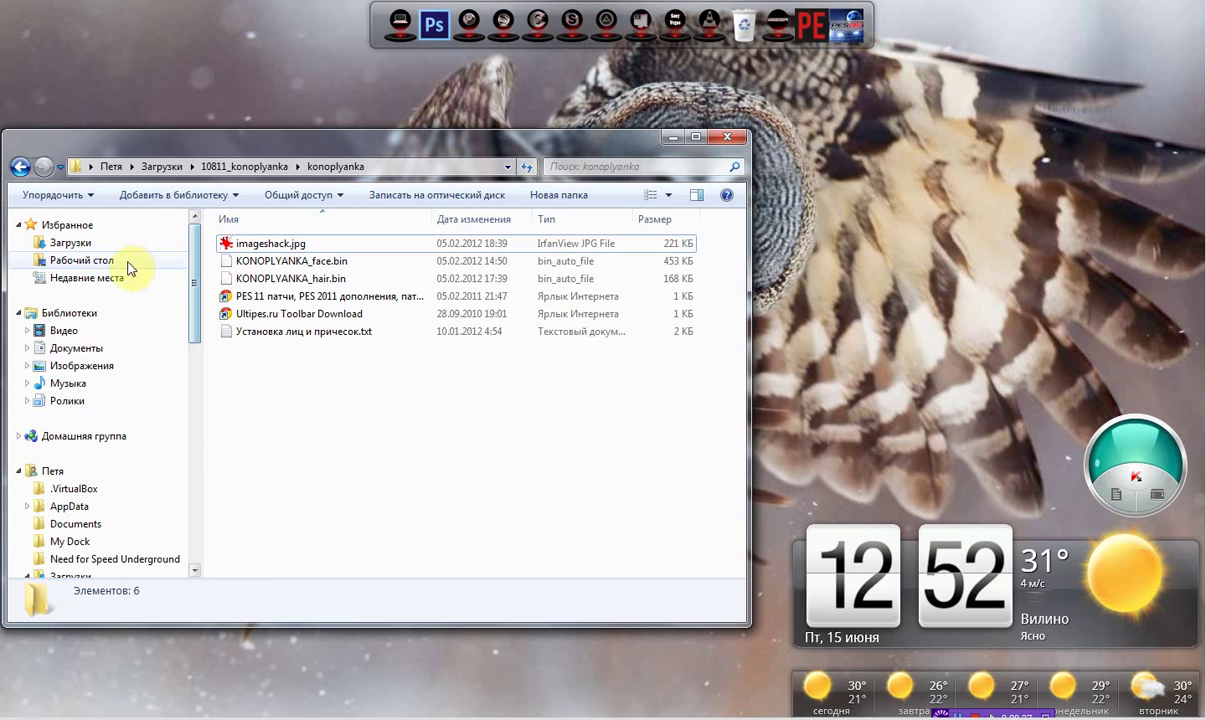
click(88, 364)
click(74, 350)
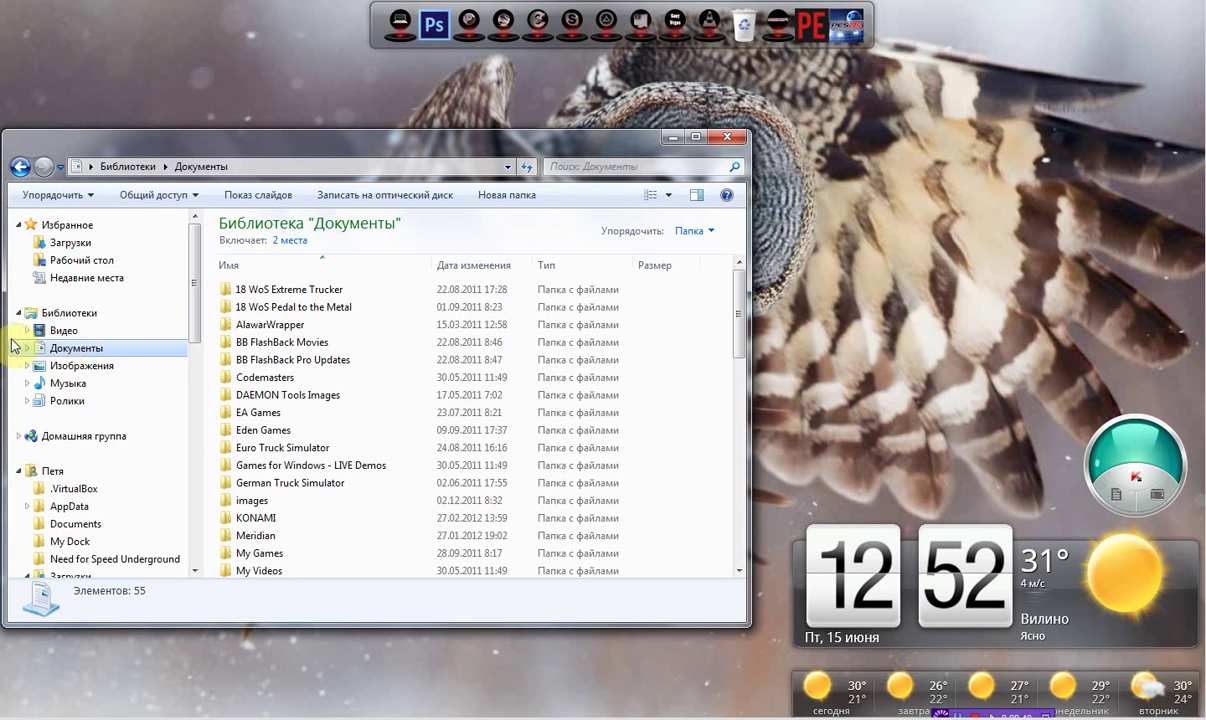
double_click(296, 517)
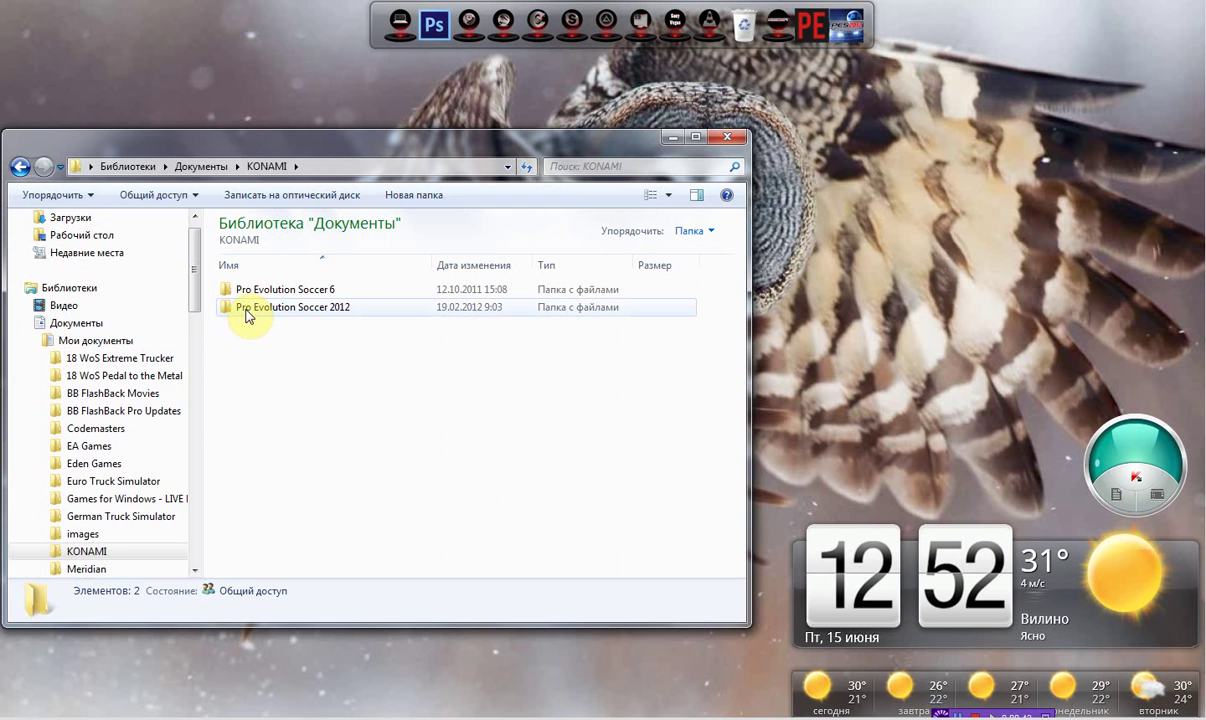
double_click(247, 313)
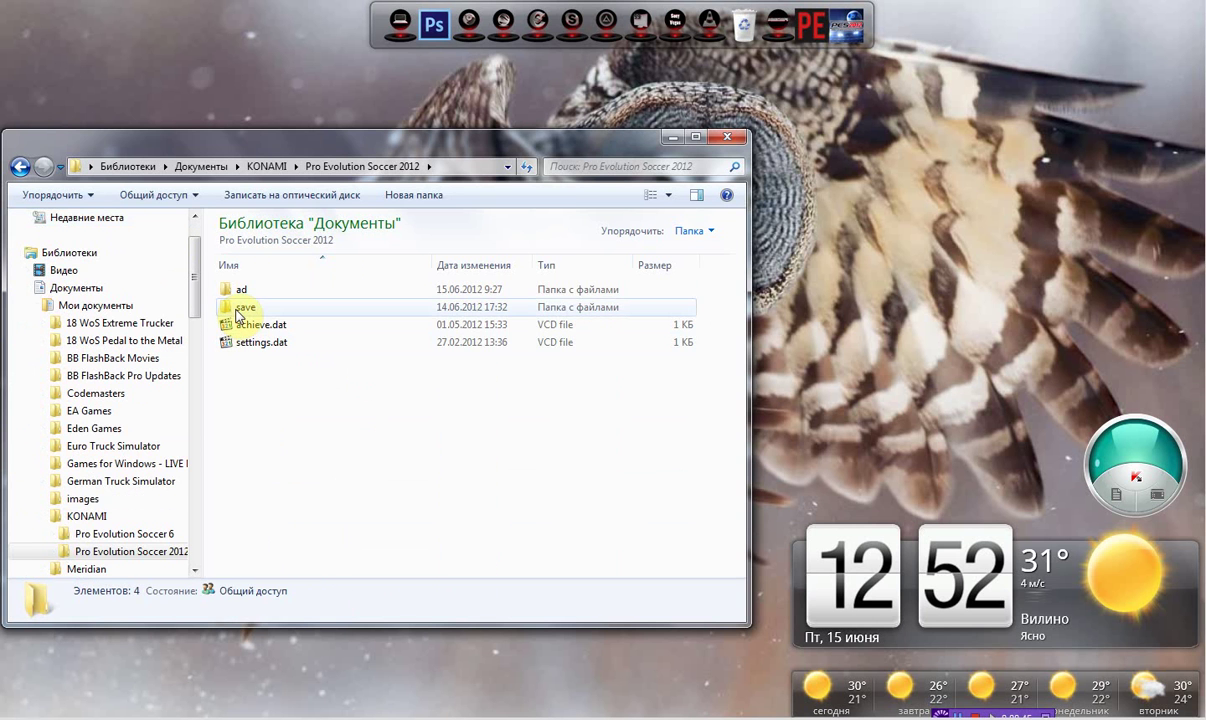
double_click(240, 310)
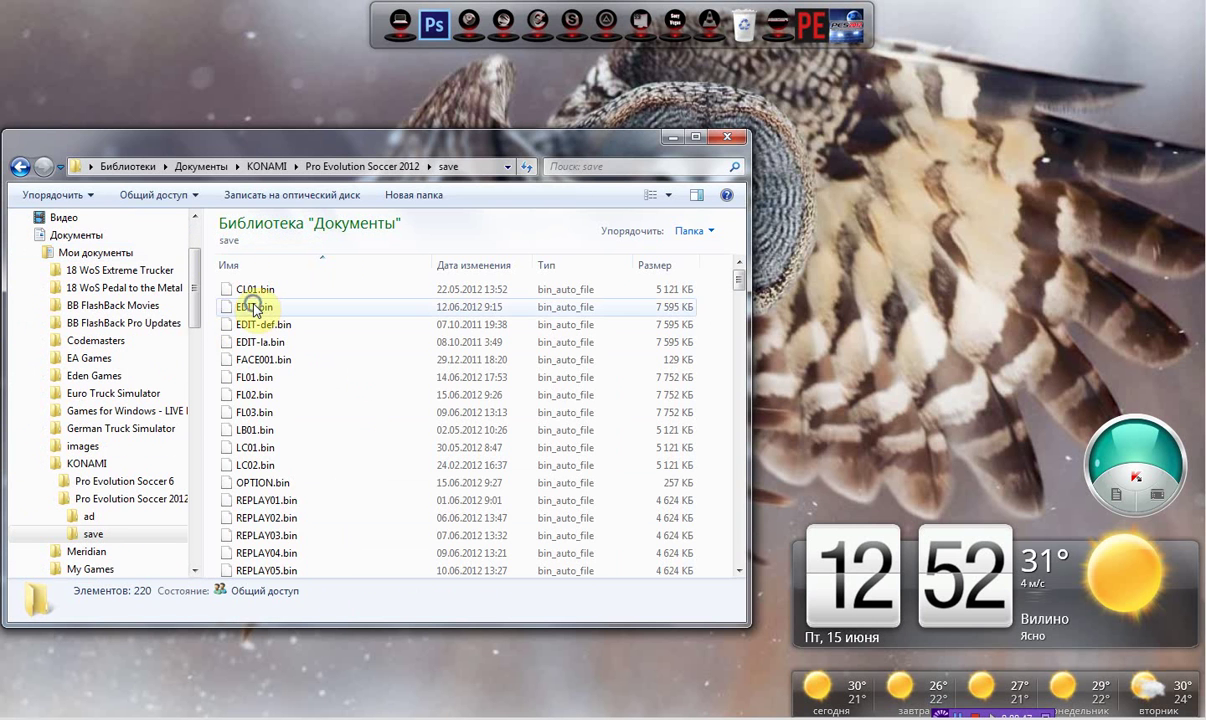
Step: Copy EDIT.bin from the save folder into the PES2012UltimateEditor_v4.5.1 folder in Downloads
click(252, 307)
right_click(253, 307)
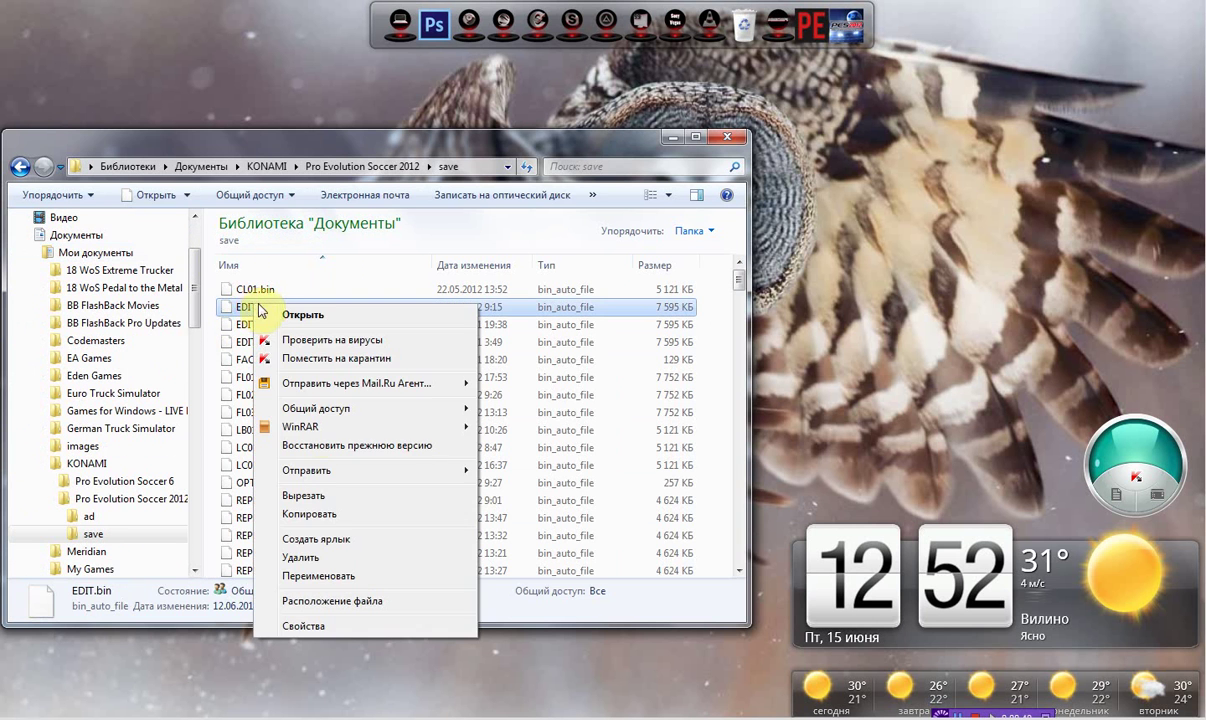
click(338, 514)
scroll(194, 237, up, 2)
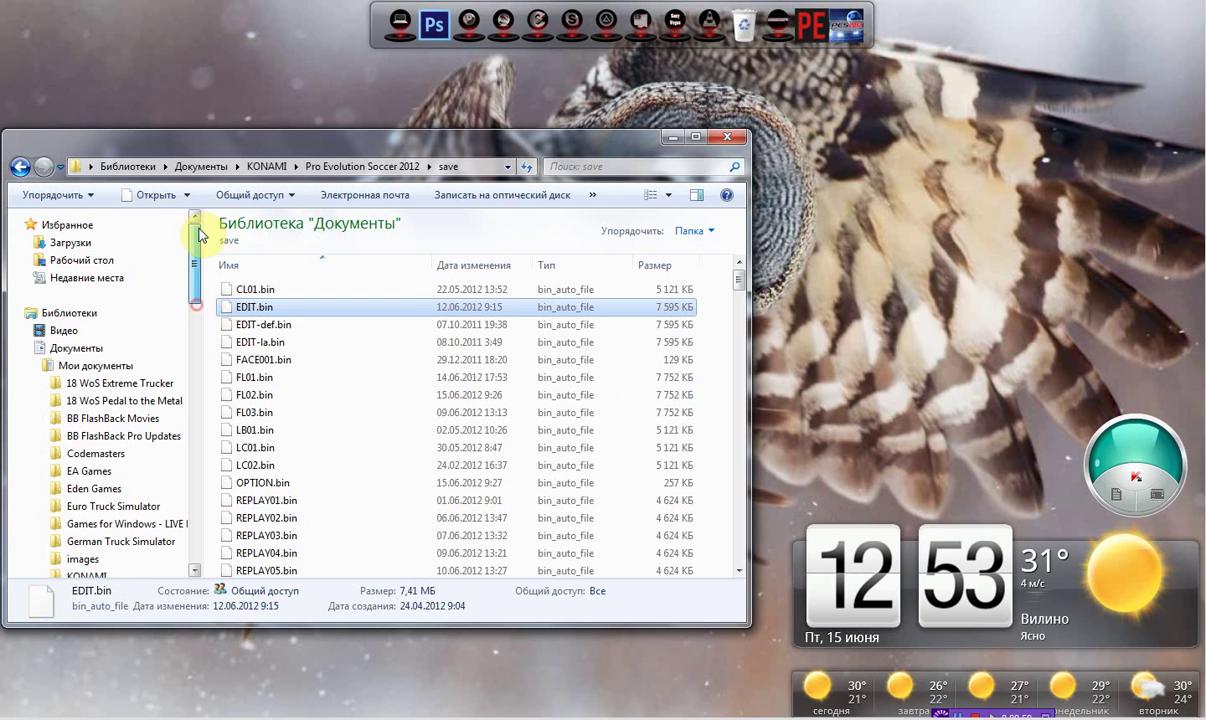
click(77, 246)
double_click(292, 348)
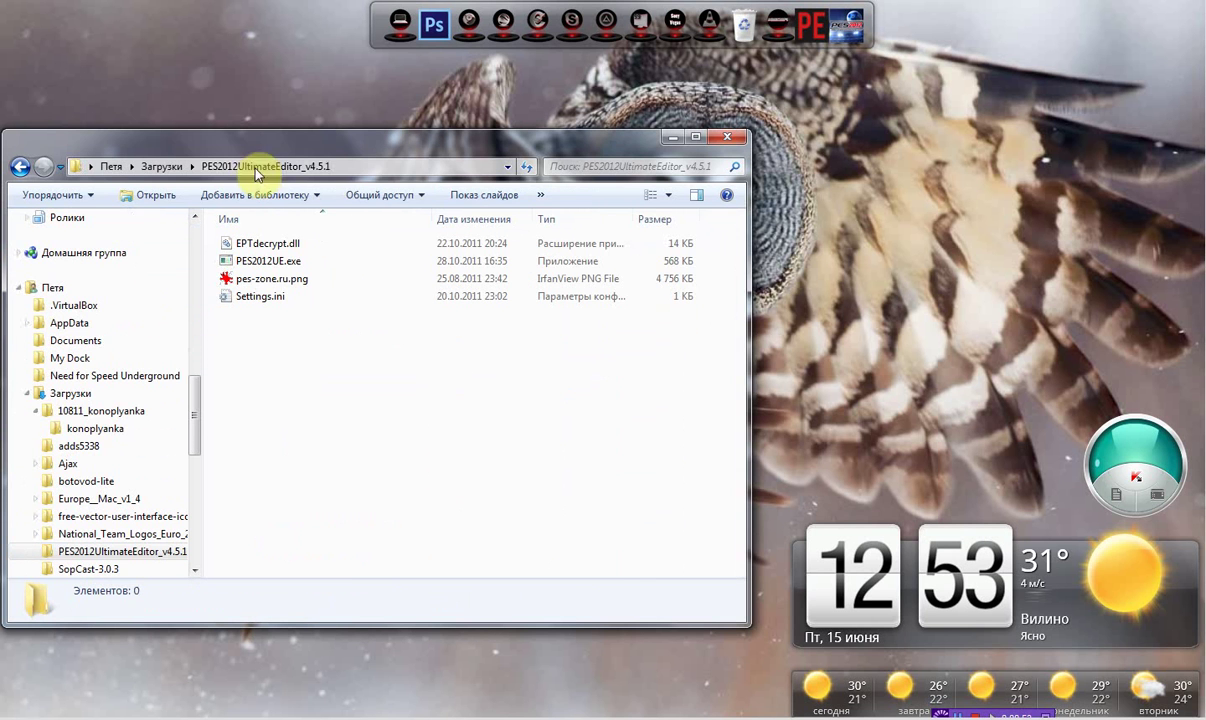
right_click(390, 374)
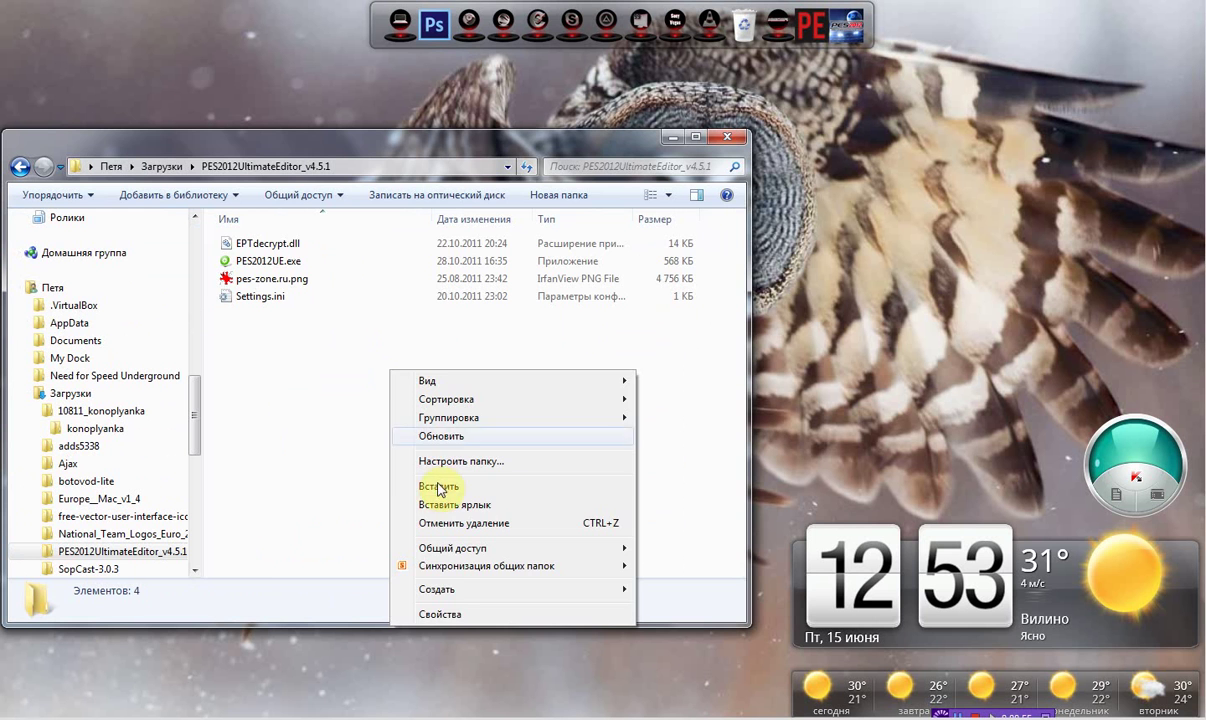
click(376, 234)
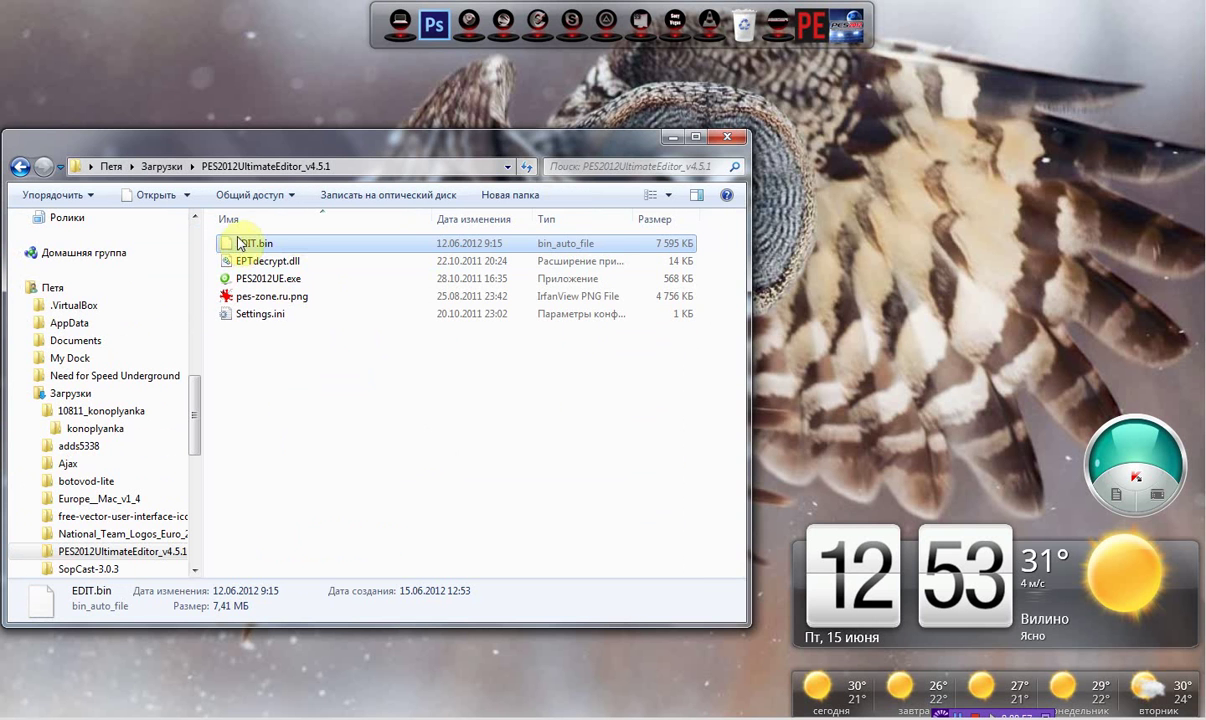
Step: Run PES2012UE.exe as administrator to start PES 2012 Ultimate Editor
click(255, 279)
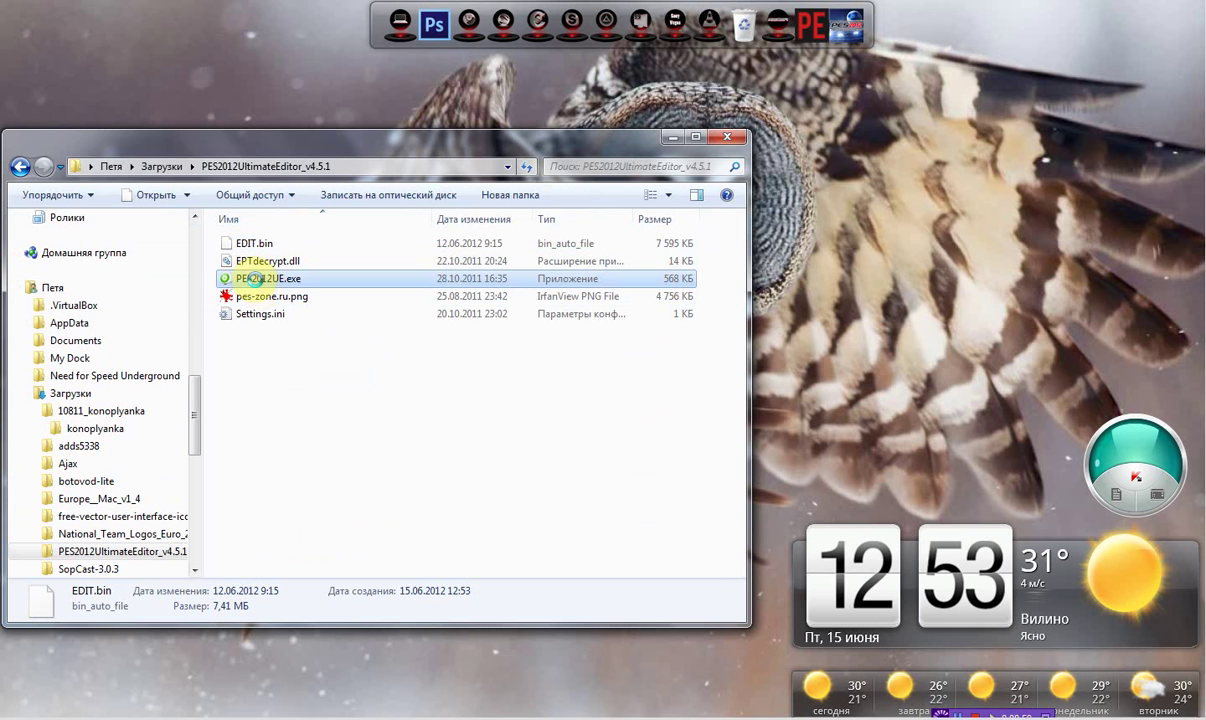
right_click(257, 285)
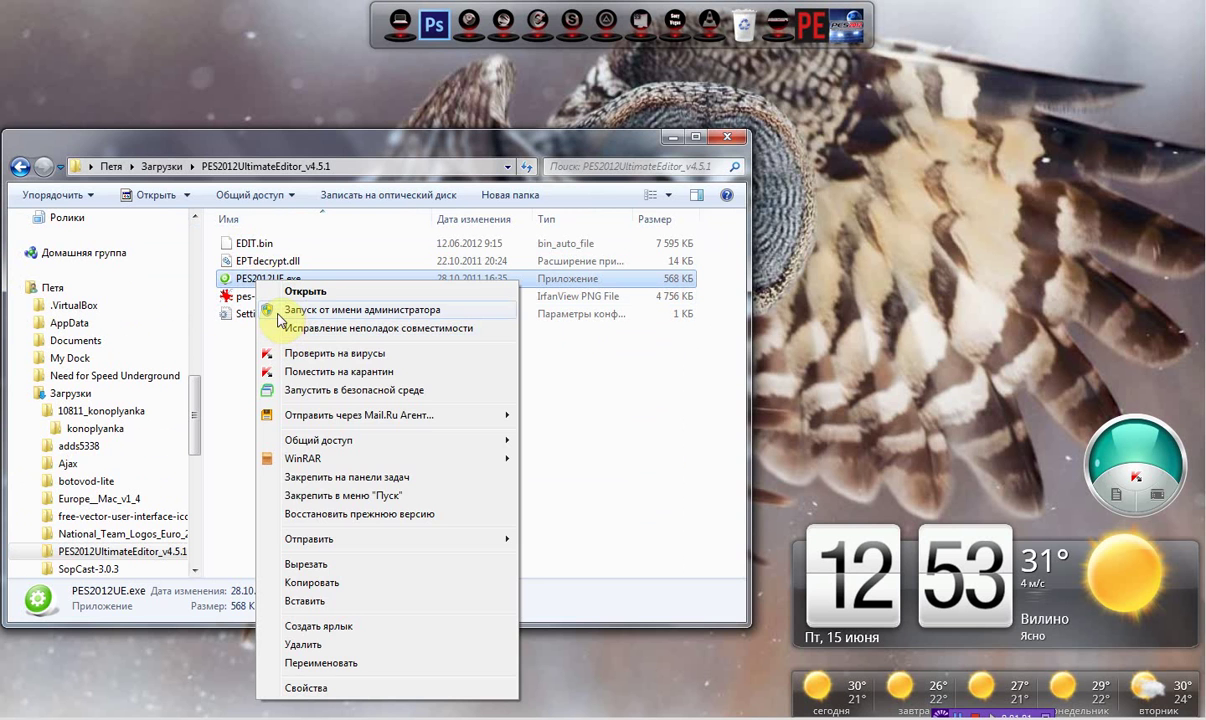
click(278, 311)
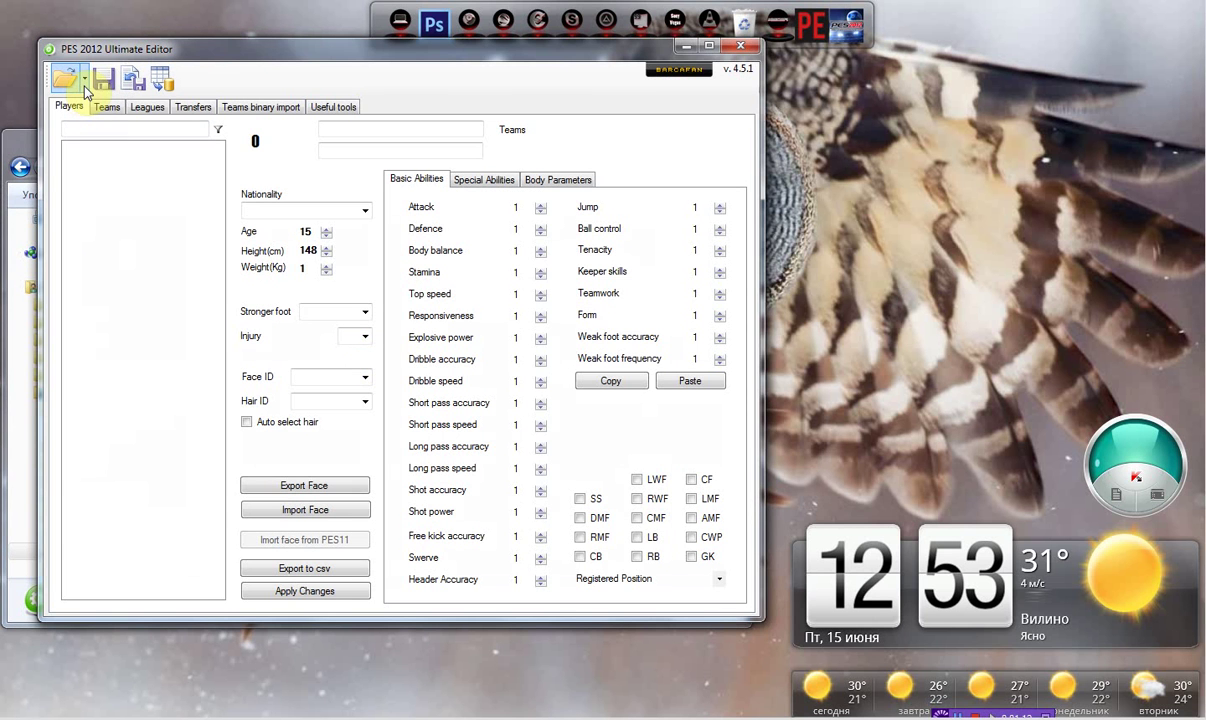
Step: Open the copied EDIT.bin from the PES2012UltimateEditor_v4.5.1 folder and find the player "konoplyanka"
click(85, 82)
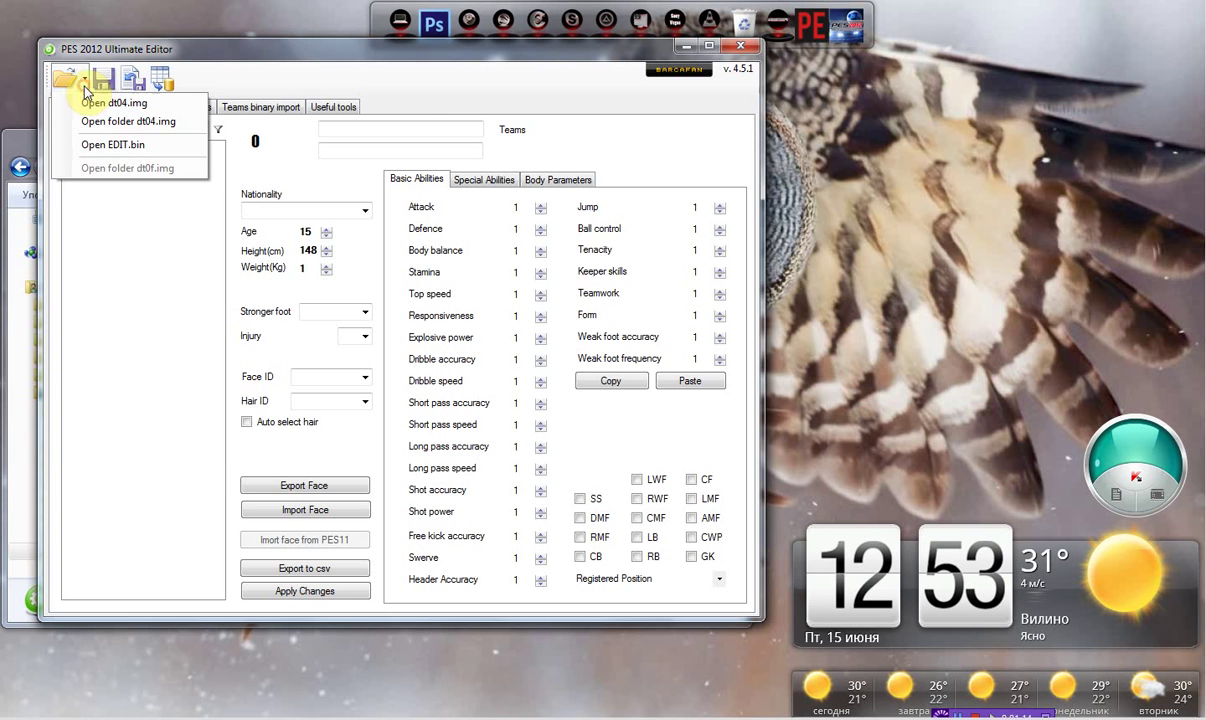
click(88, 146)
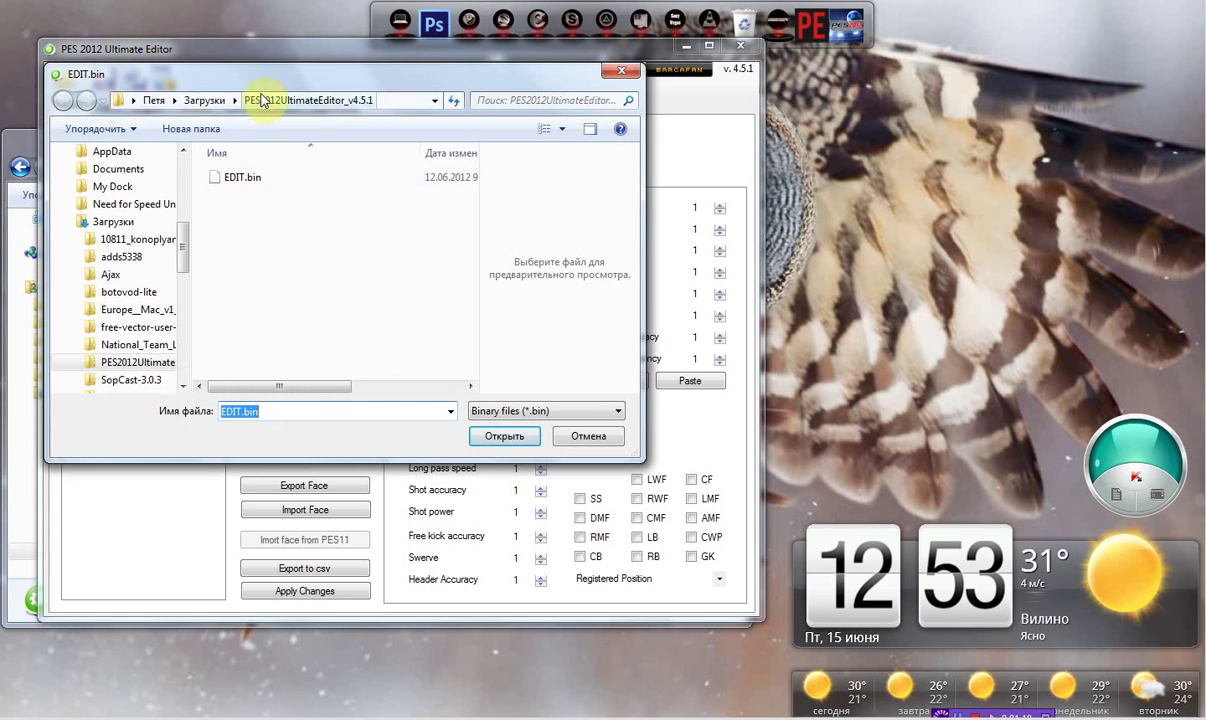
click(240, 177)
click(504, 436)
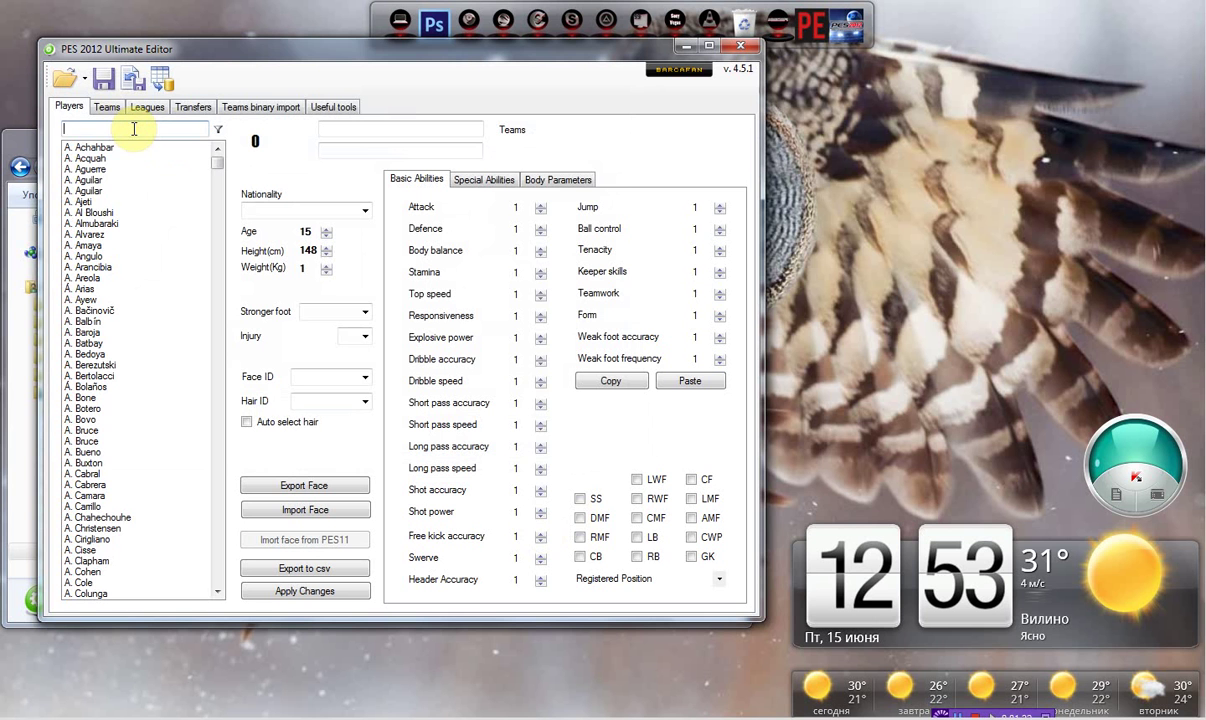
text(kon)
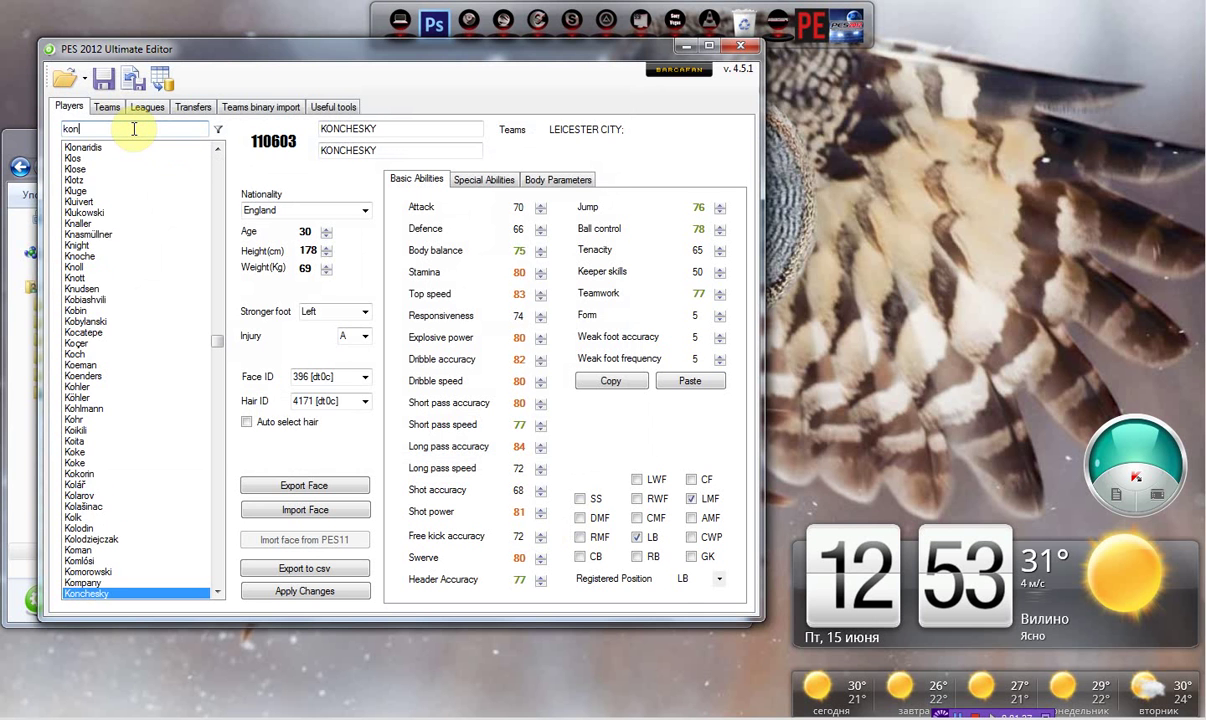
text(oplyanka)
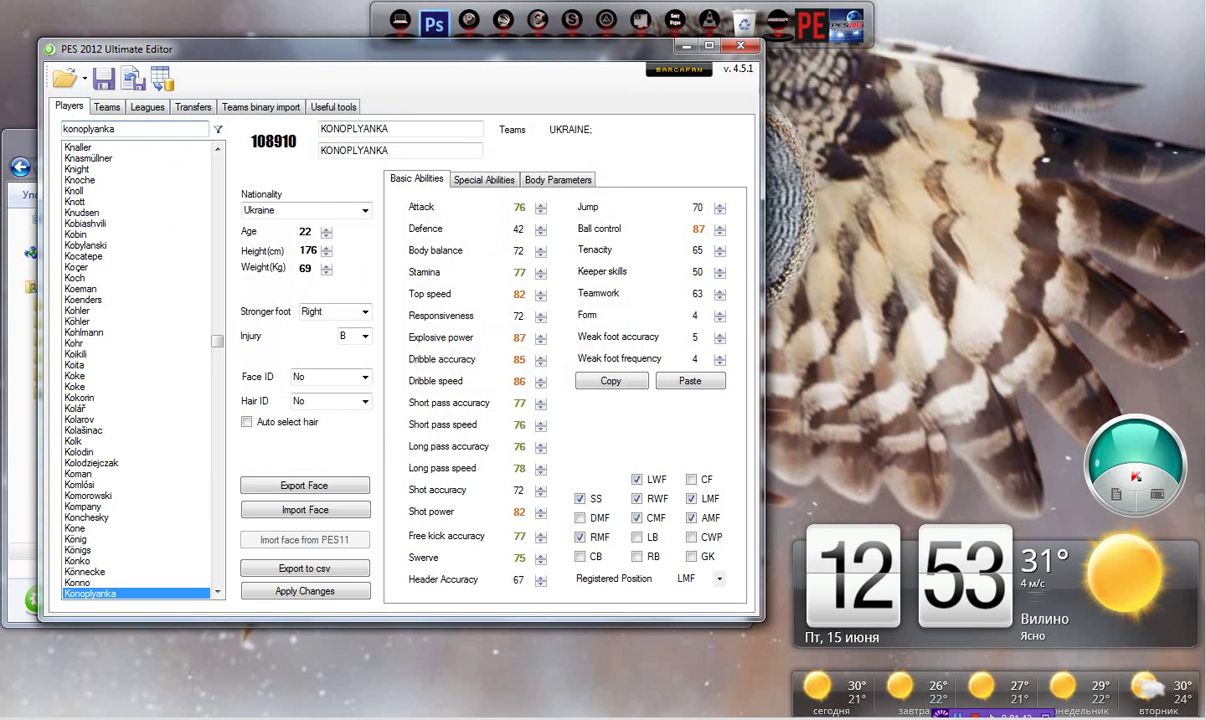
Step: Refresh the list of hair and face slots and assign the unused face ID 131 [dt0c] to Konoplyanka
click(342, 112)
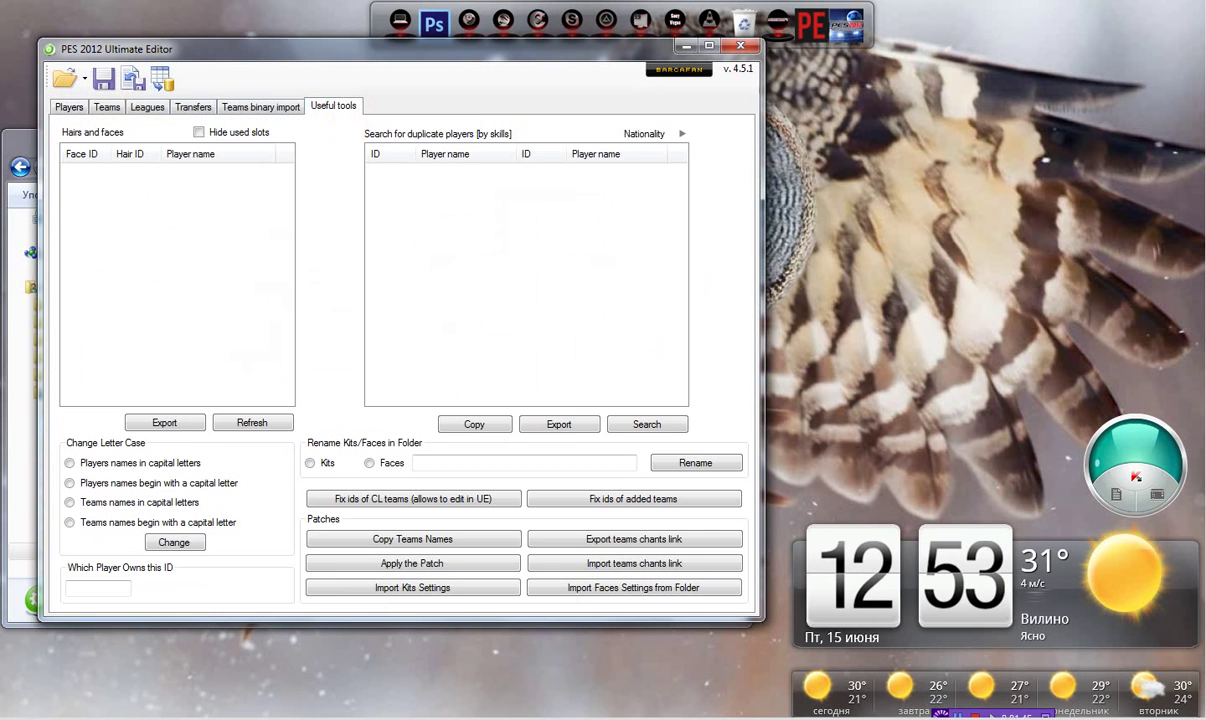
click(252, 423)
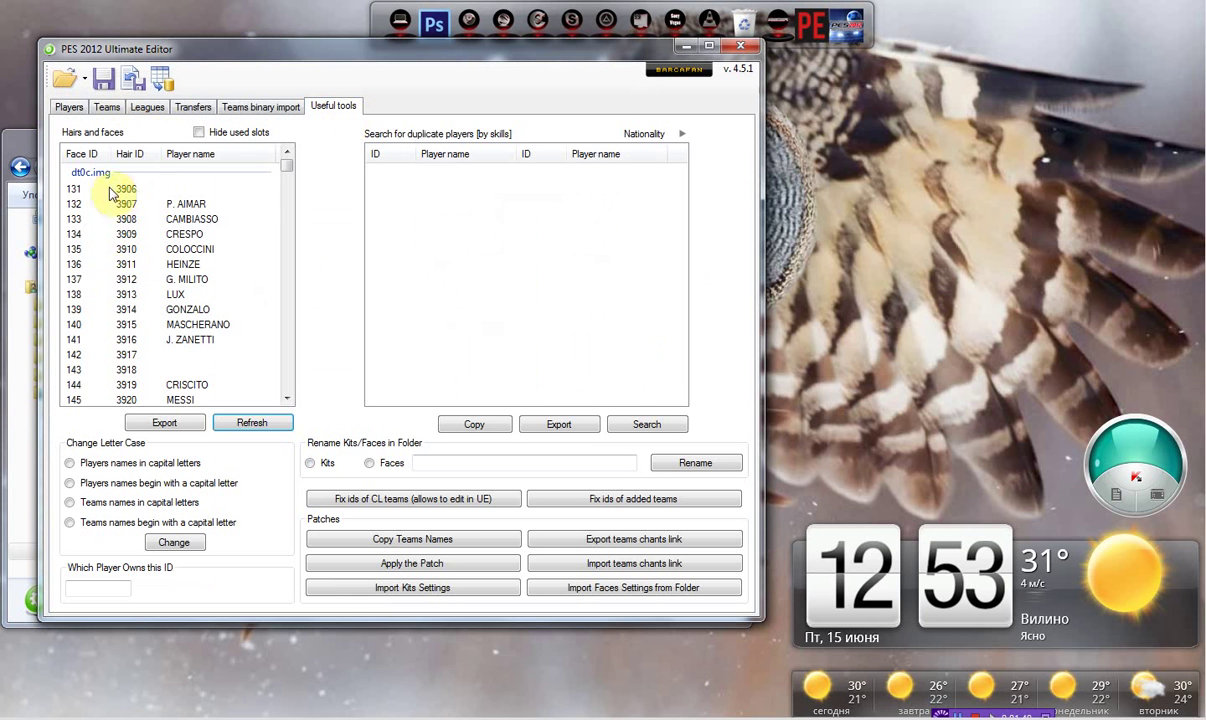
click(75, 189)
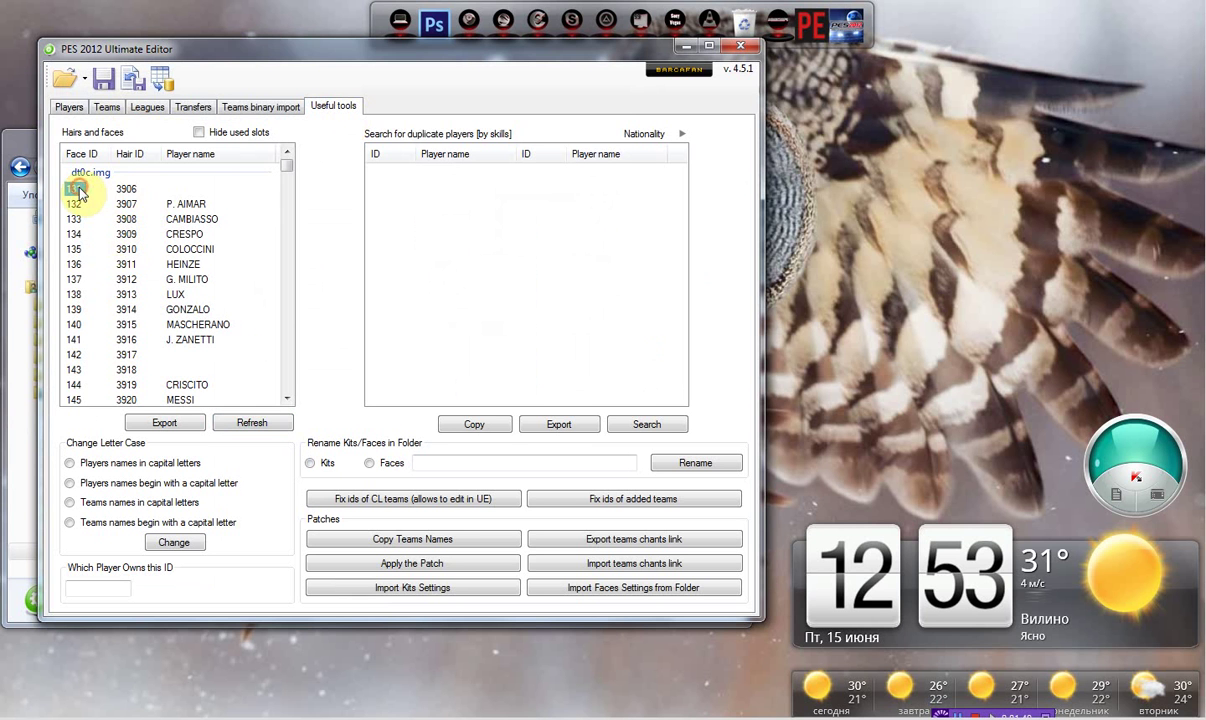
click(68, 106)
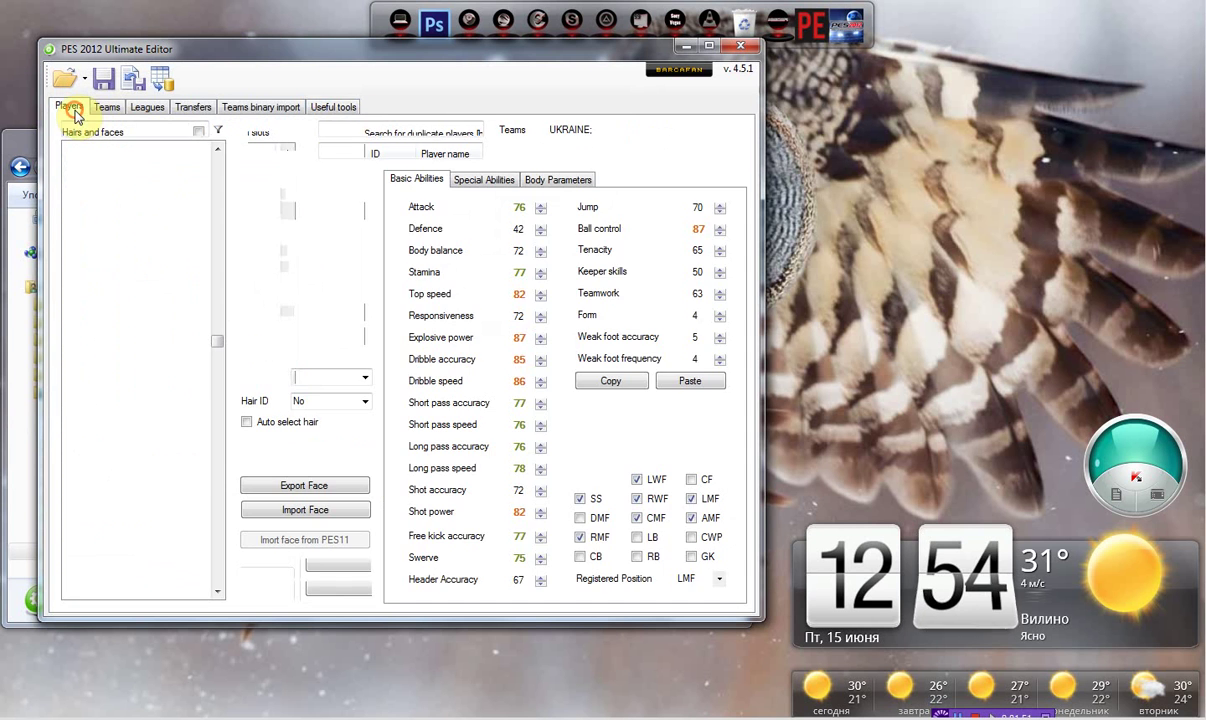
click(367, 381)
click(318, 403)
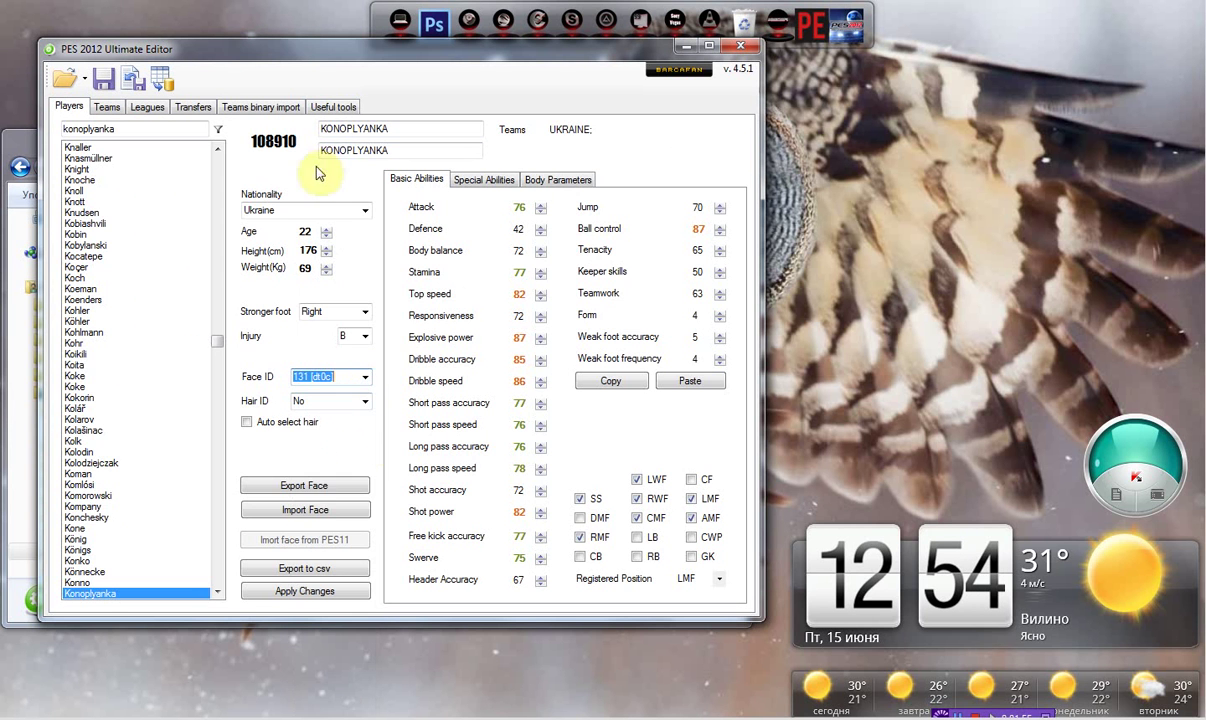
Step: Check the hair ID paired with face 131 and set Konoplyanka's hair ID to 3906 [dt0c]
click(320, 106)
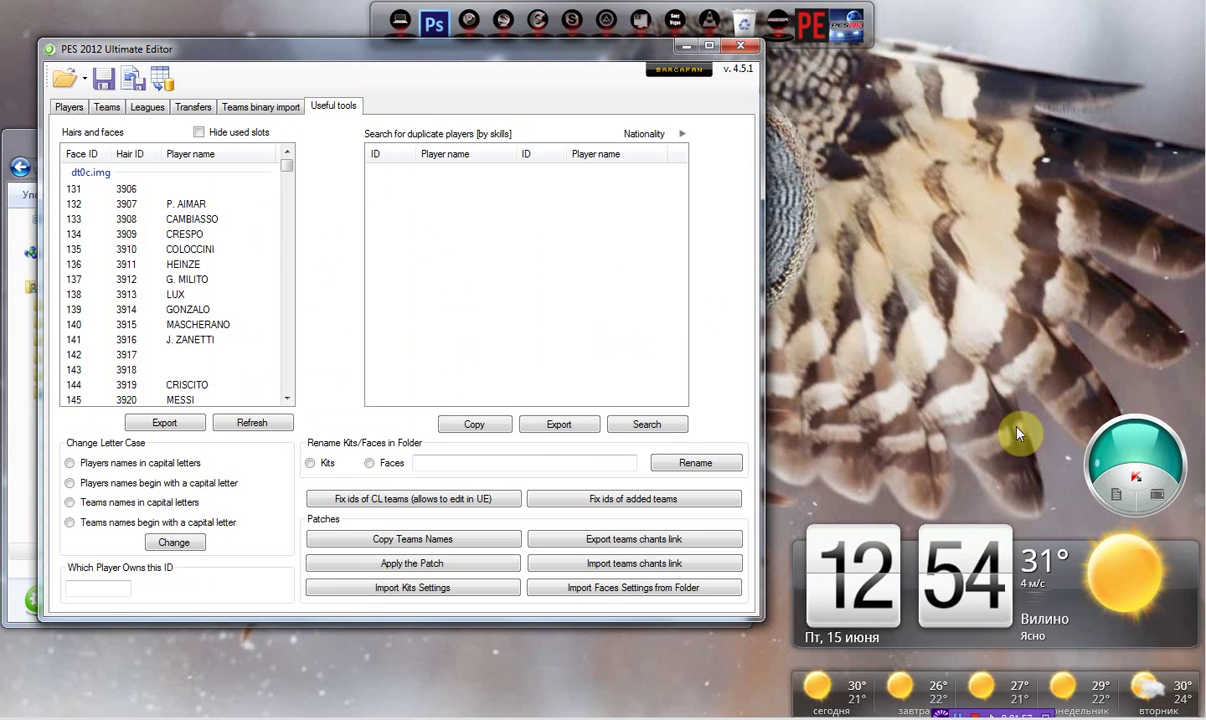
click(68, 106)
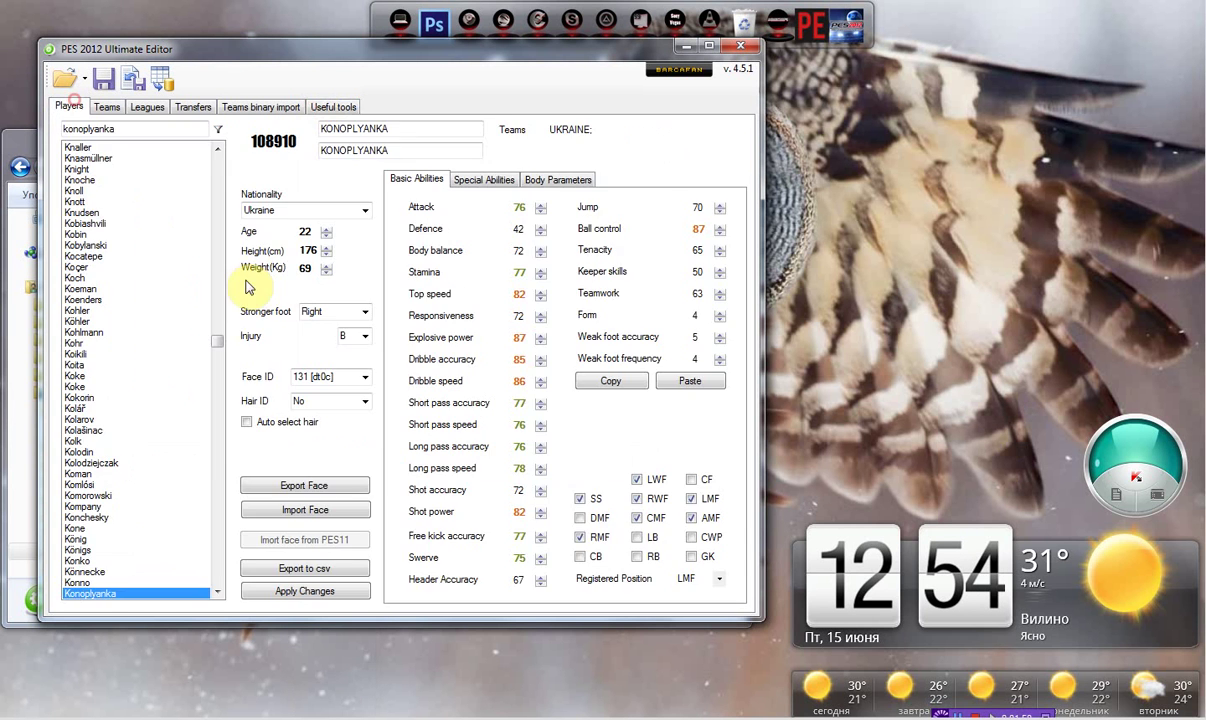
click(364, 403)
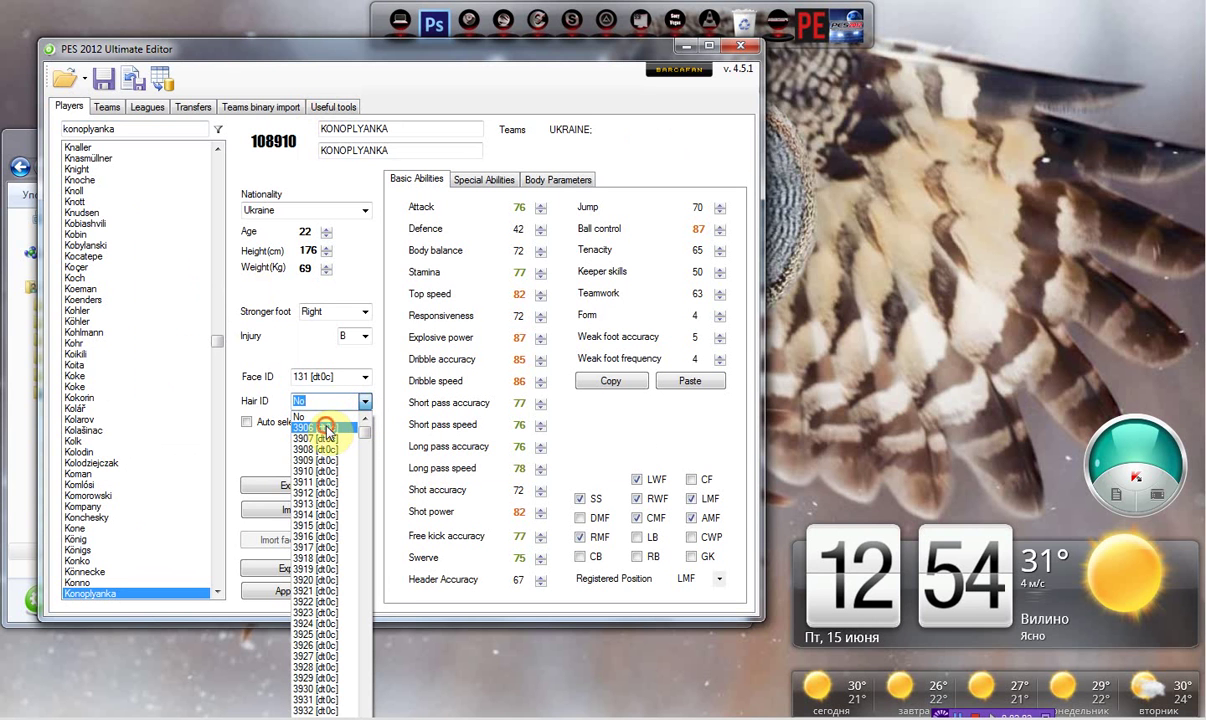
click(326, 428)
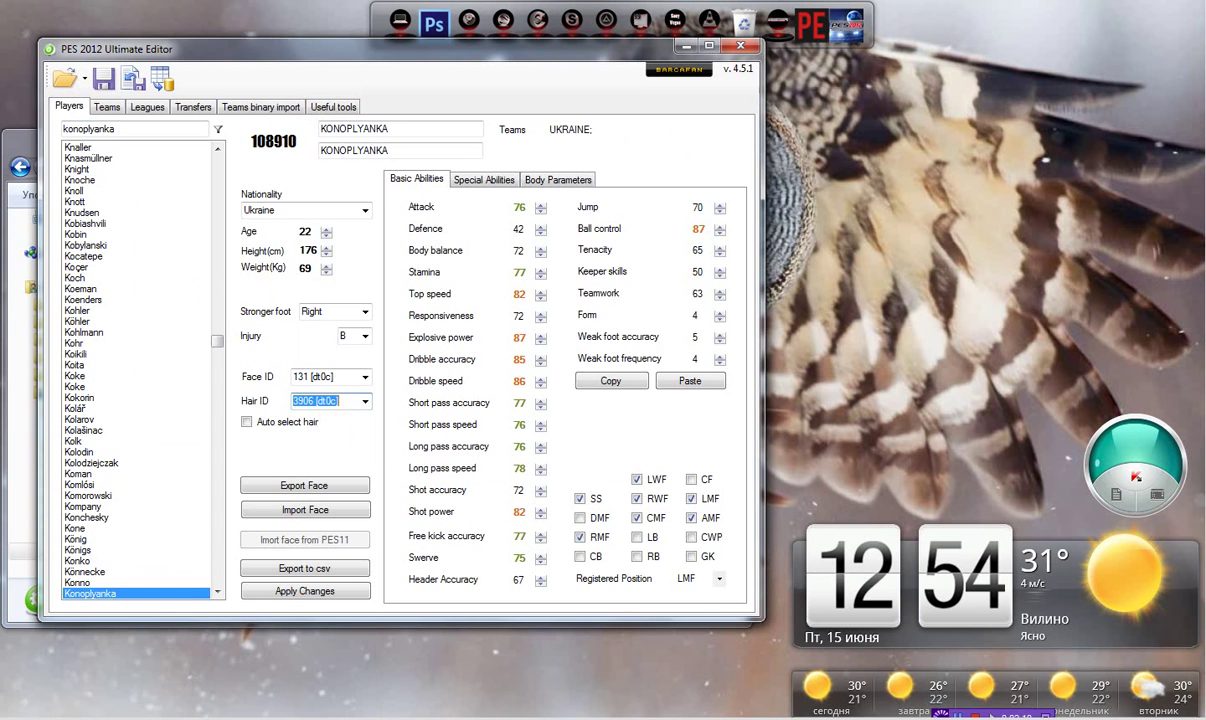
Step: Switch to the file manager and open the konoplyanka folder inside the downloaded 10811_konoplyanka folder
mouse_move(107, 716)
click(65, 678)
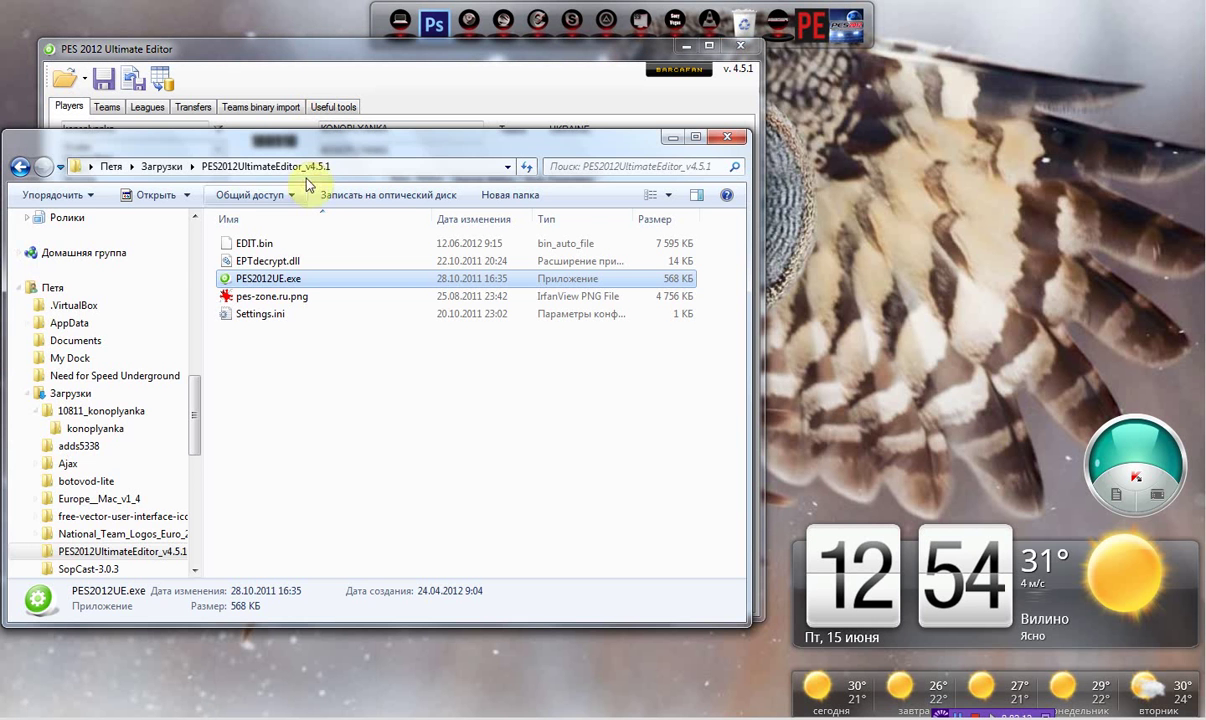
drag(196, 388, 143, 237)
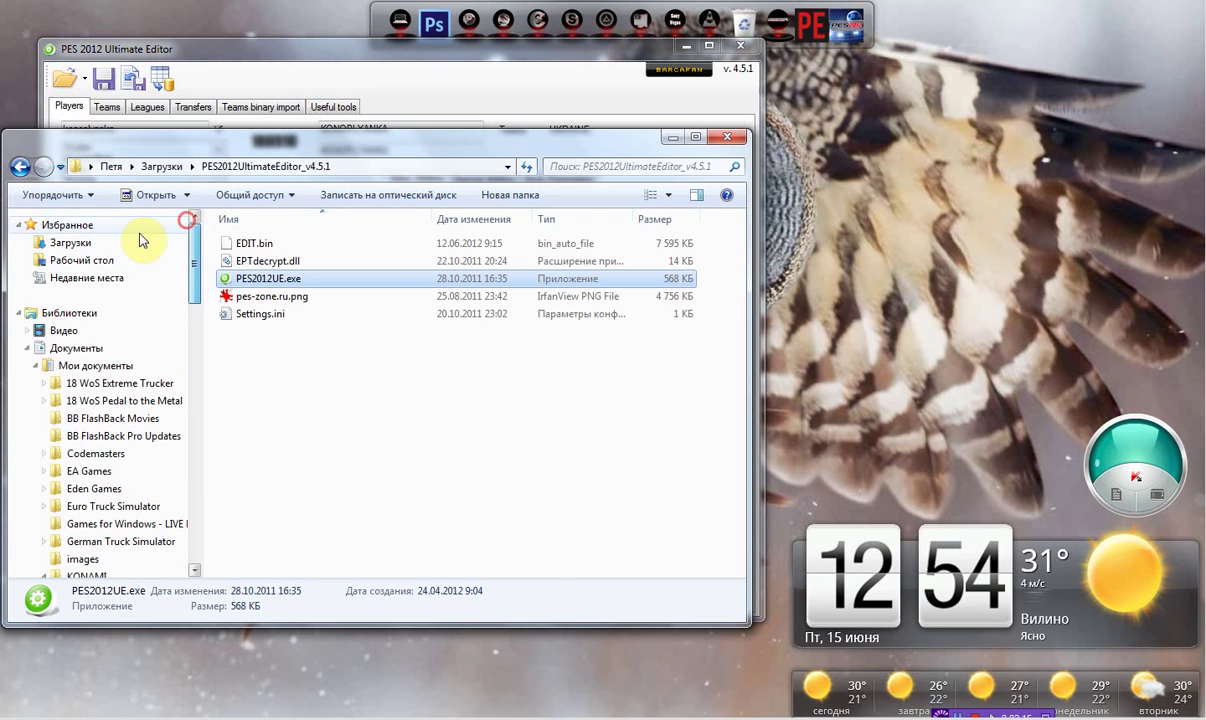
click(121, 241)
double_click(262, 244)
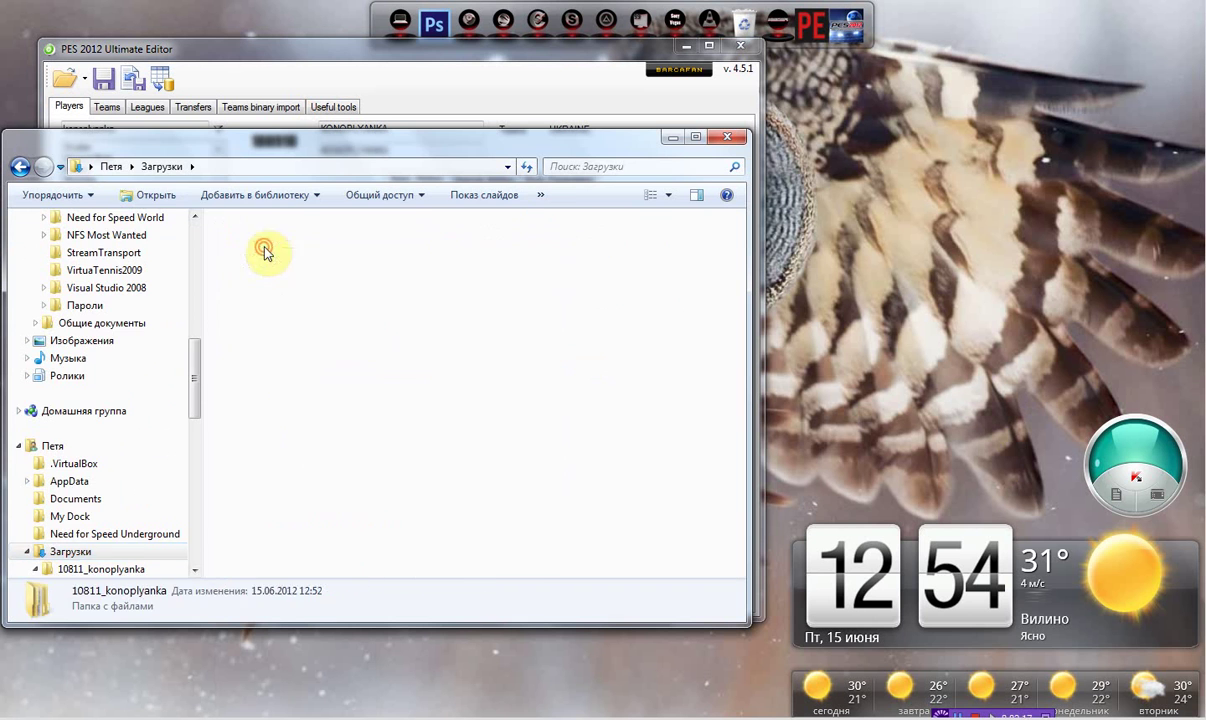
click(265, 246)
double_click(264, 246)
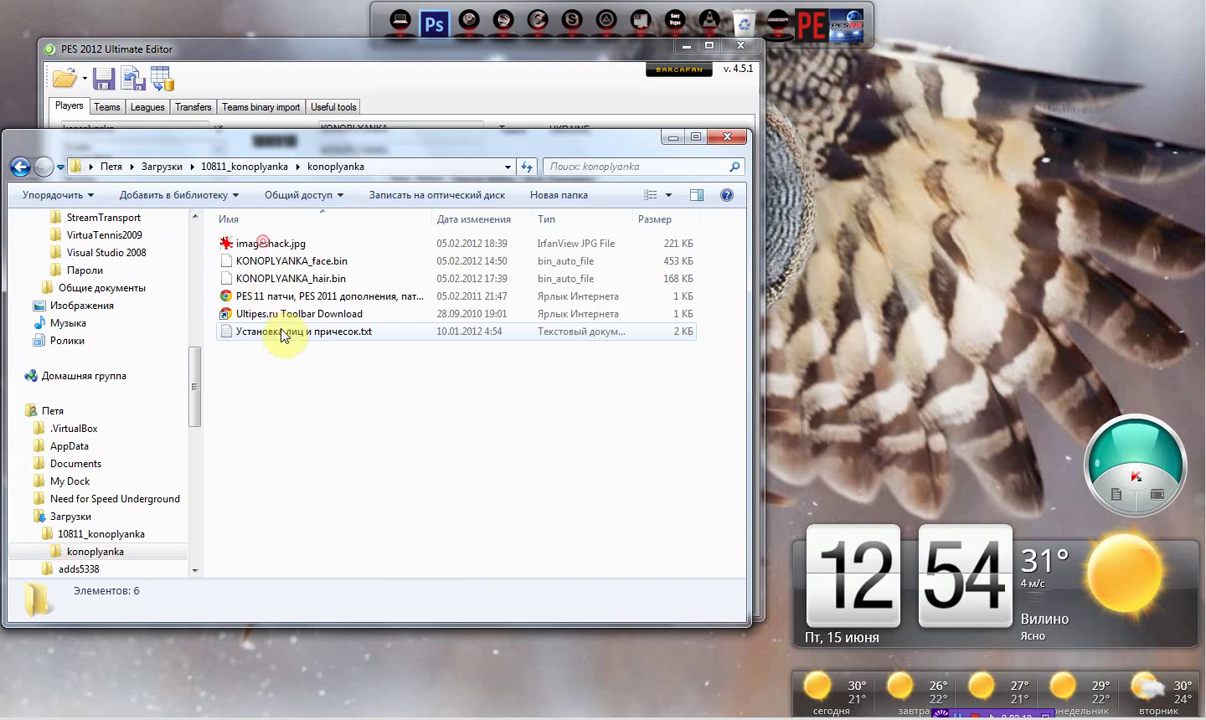
Step: Rename the face file KONOPLYANKA_face.bin as unammed_131.bin
click(273, 263)
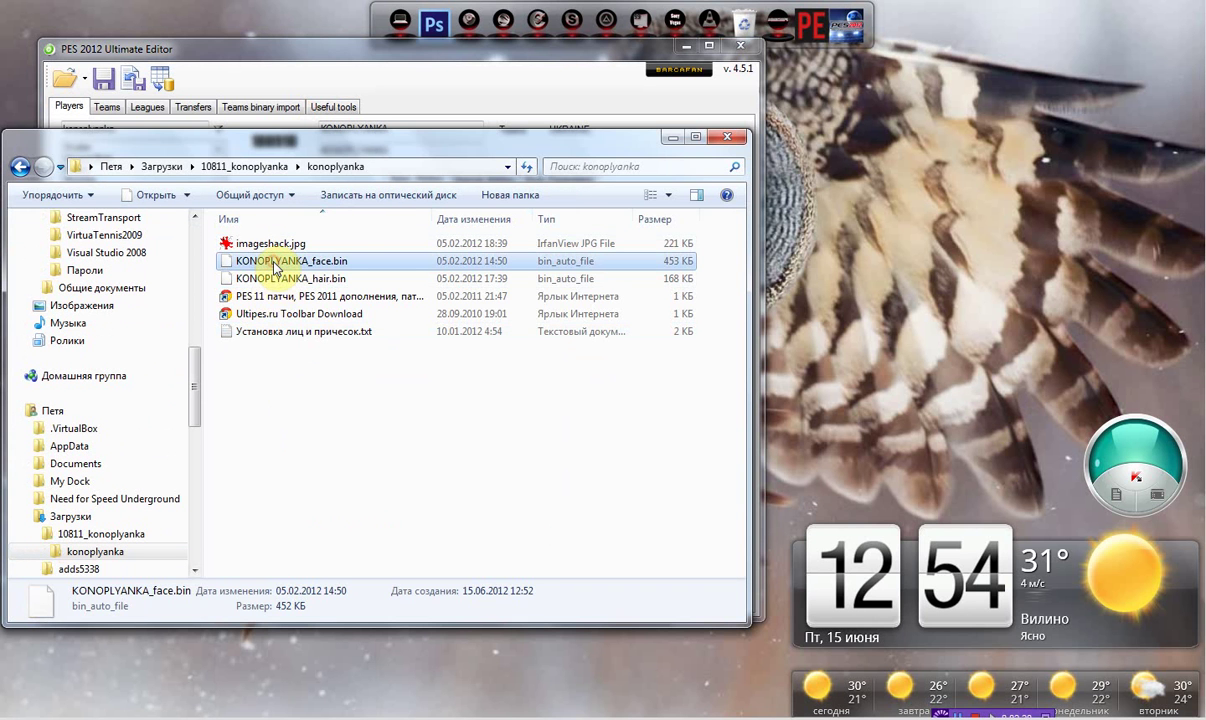
click(274, 264)
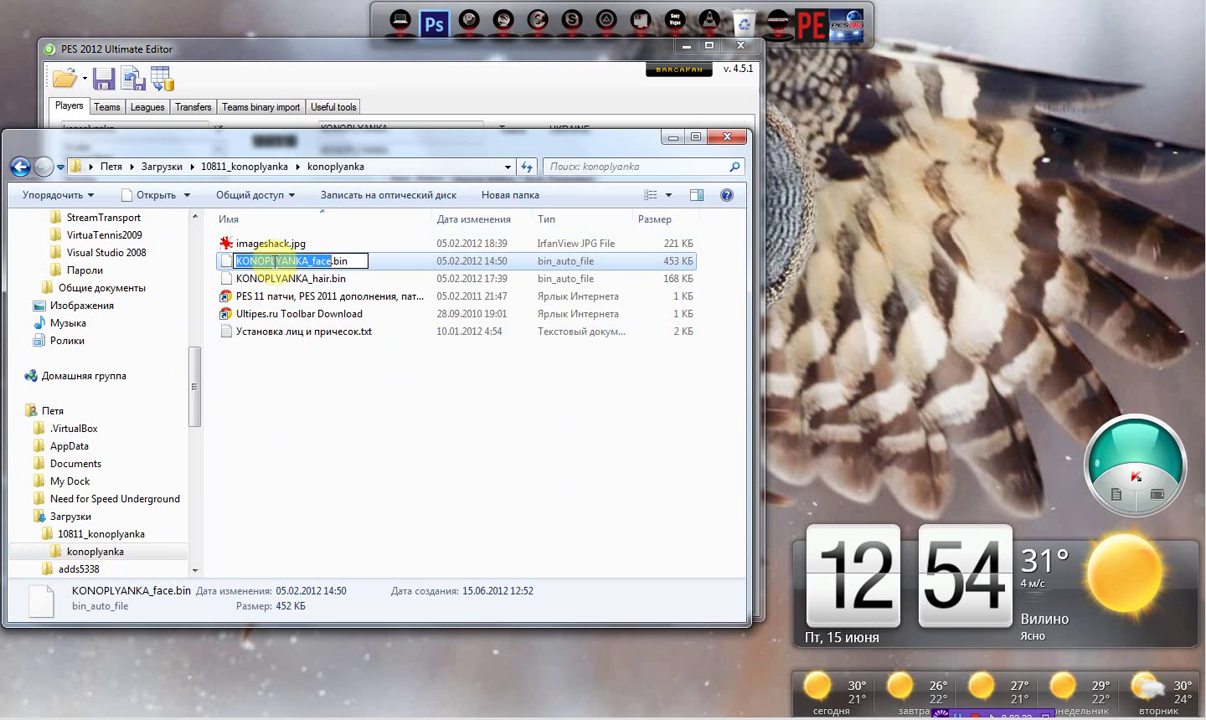
text(unammed_131)
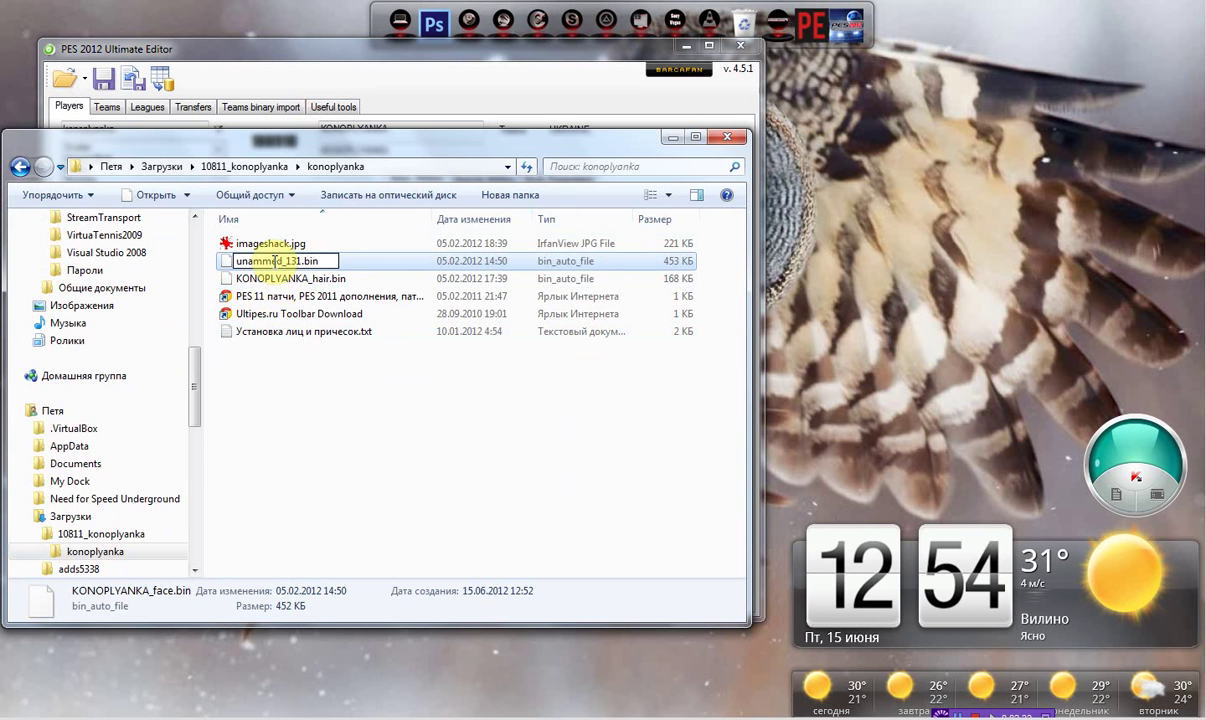
key(Return)
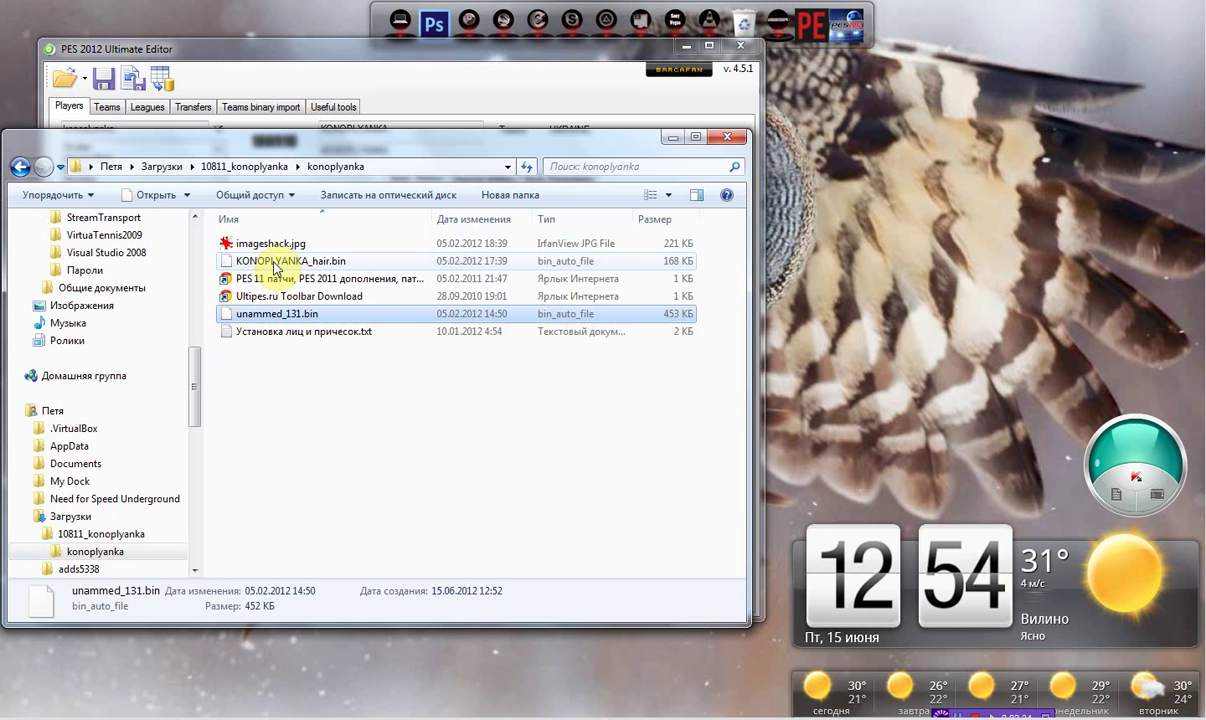
Step: Rename the hair file KONOPLYANKA_hair.bin as unammed_3906.bin
click(258, 264)
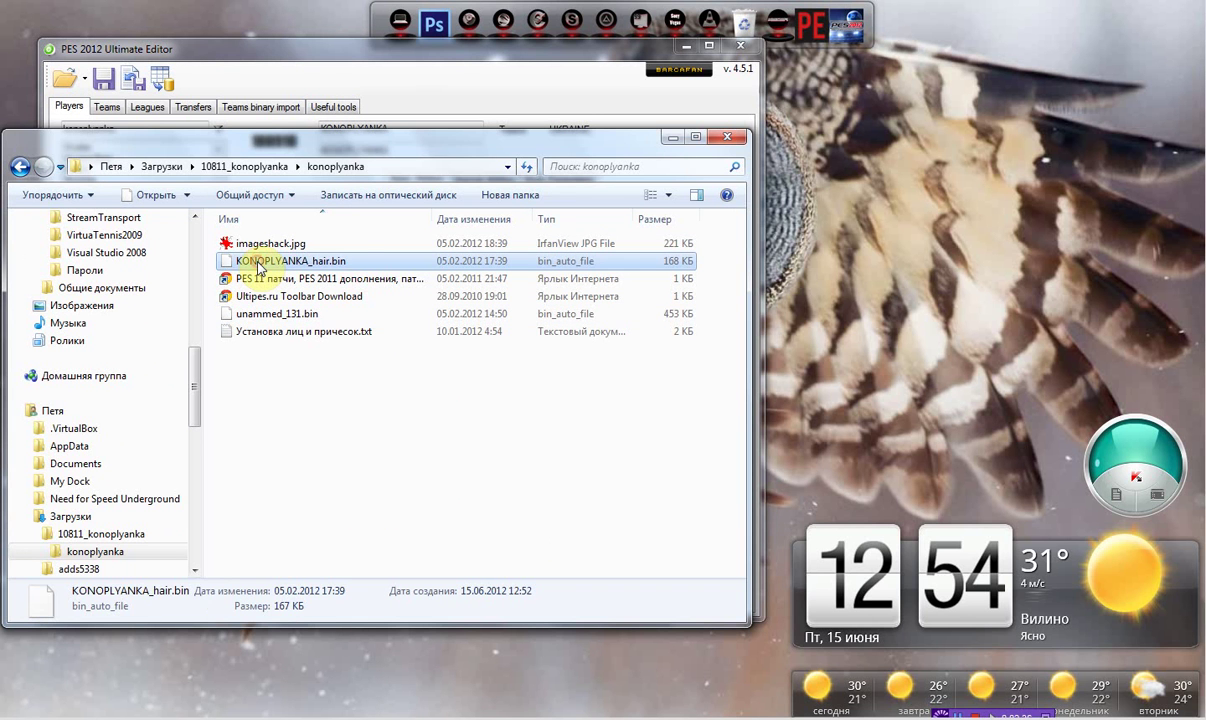
click(258, 264)
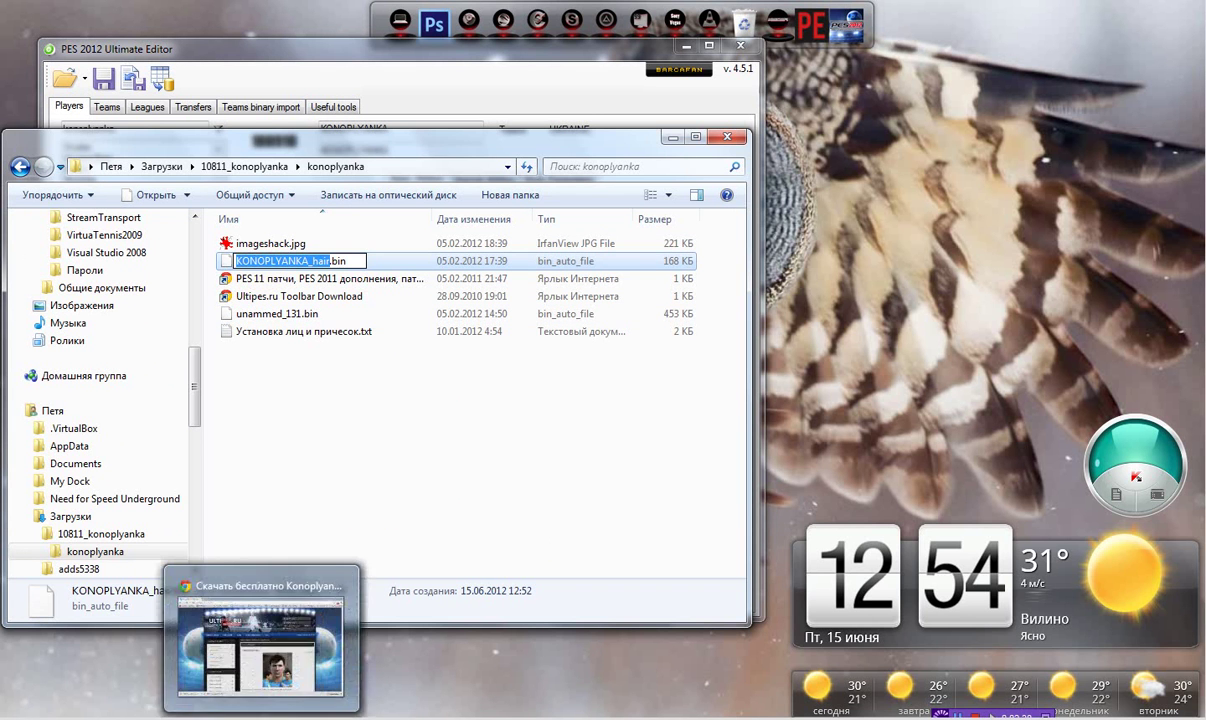
mouse_move(350, 676)
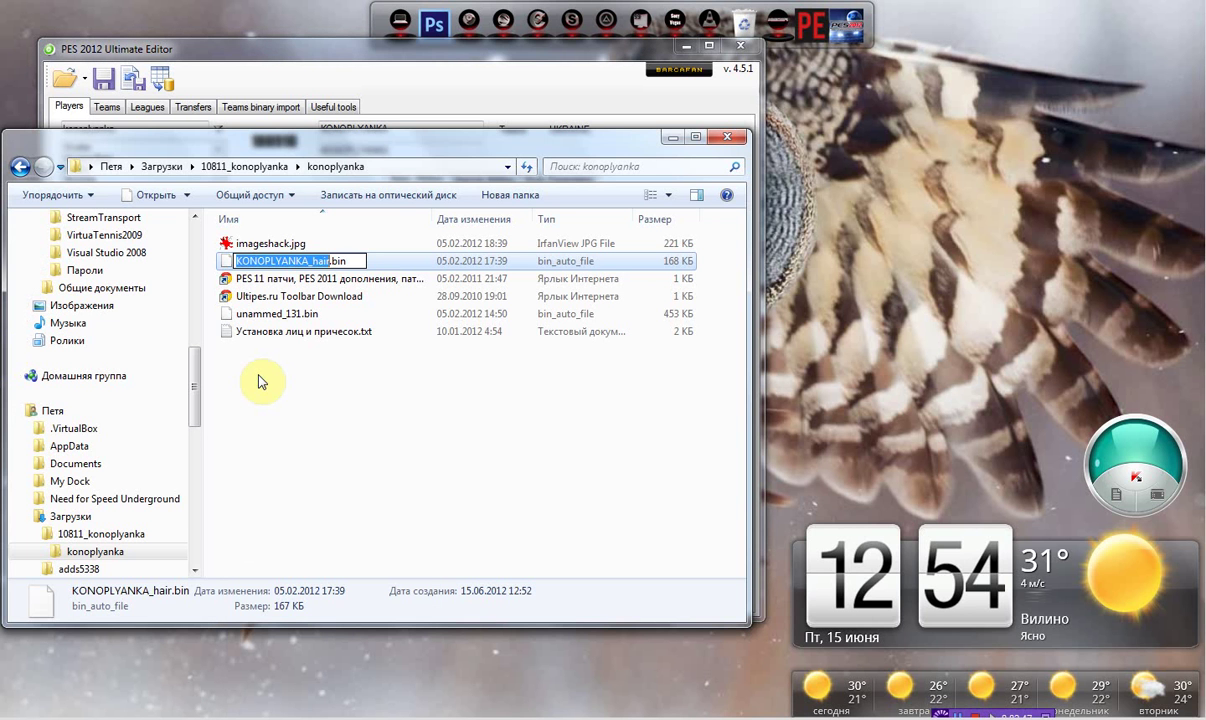
text(u)
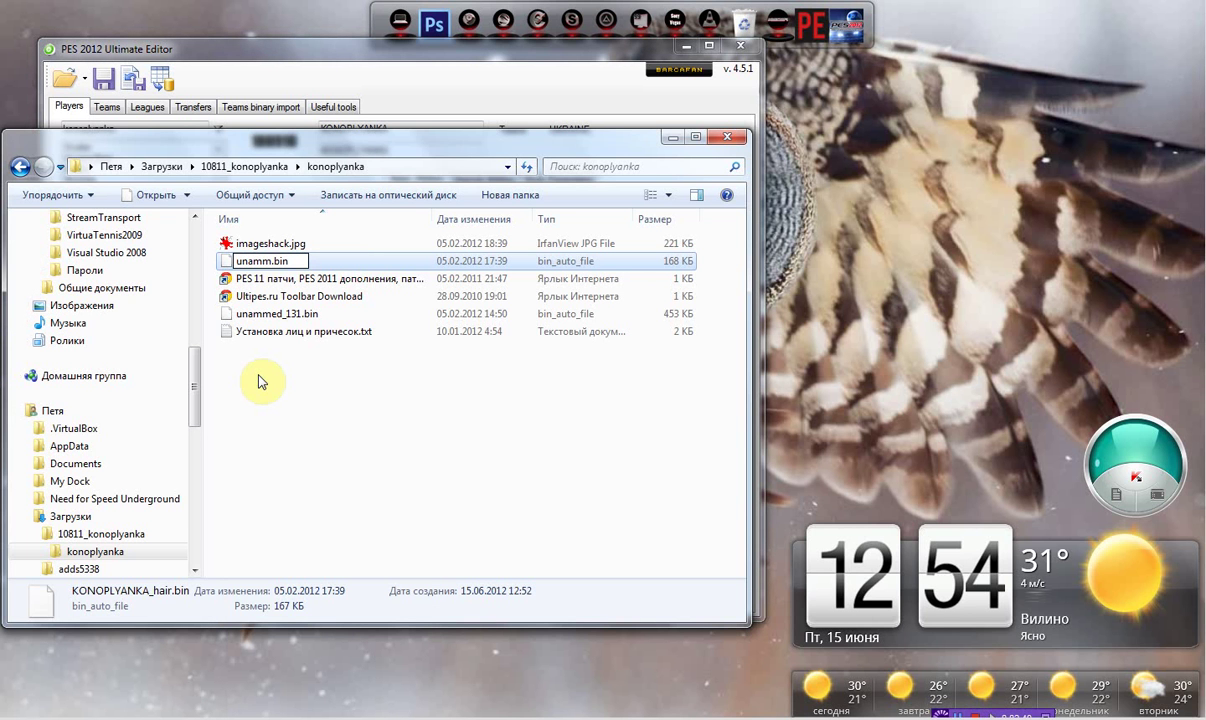
text(nammed)
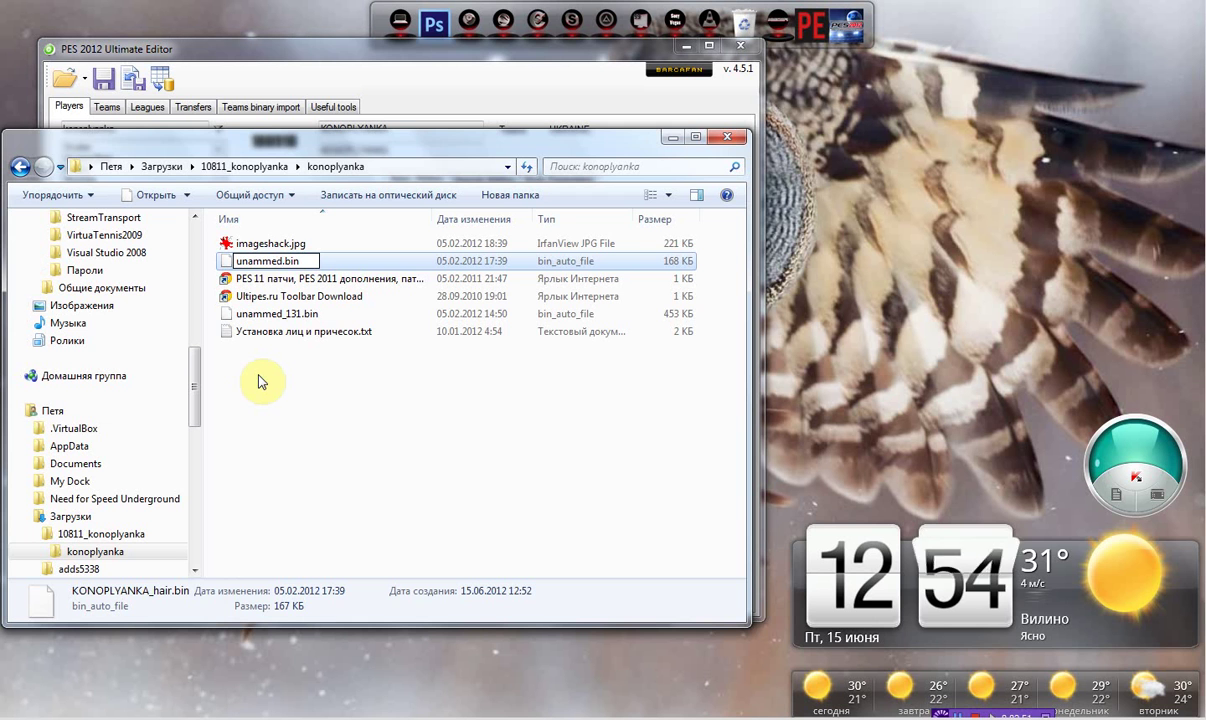
text(_)
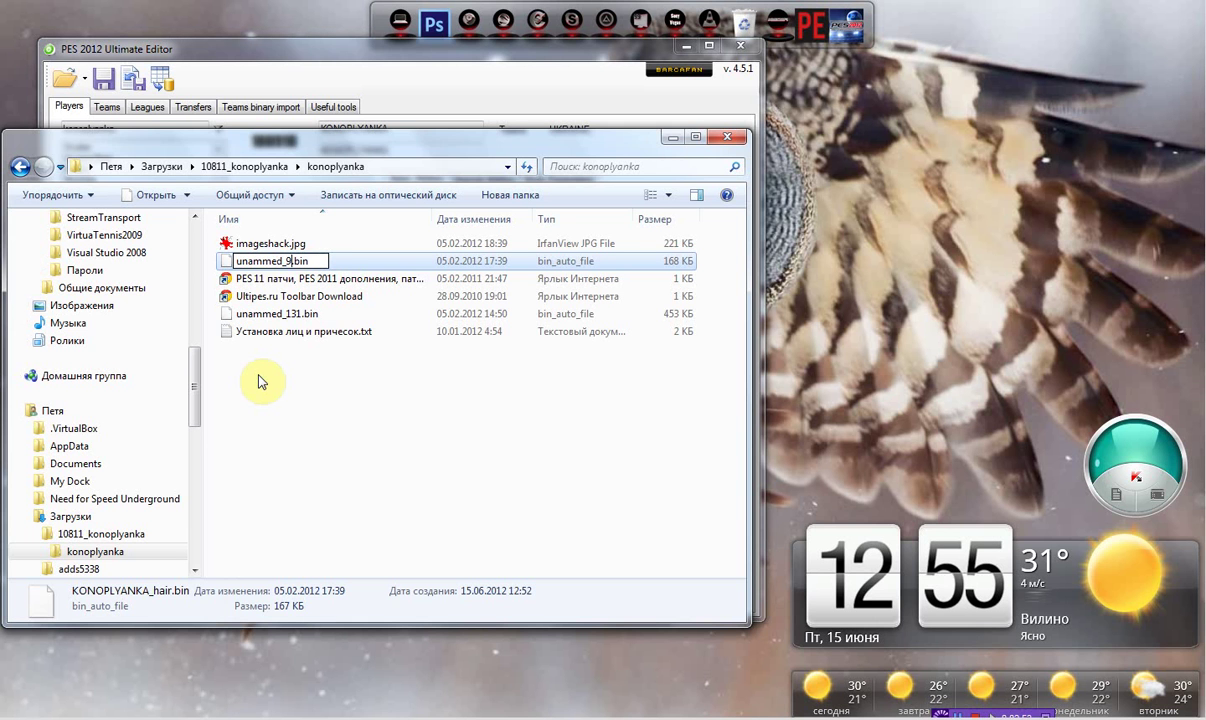
text(3906)
key(Return)
Step: Switch back to PES 2012 Ultimate Editor, apply Konoplyanka's changes and save them to EDIT.bin
key(alt+Tab)
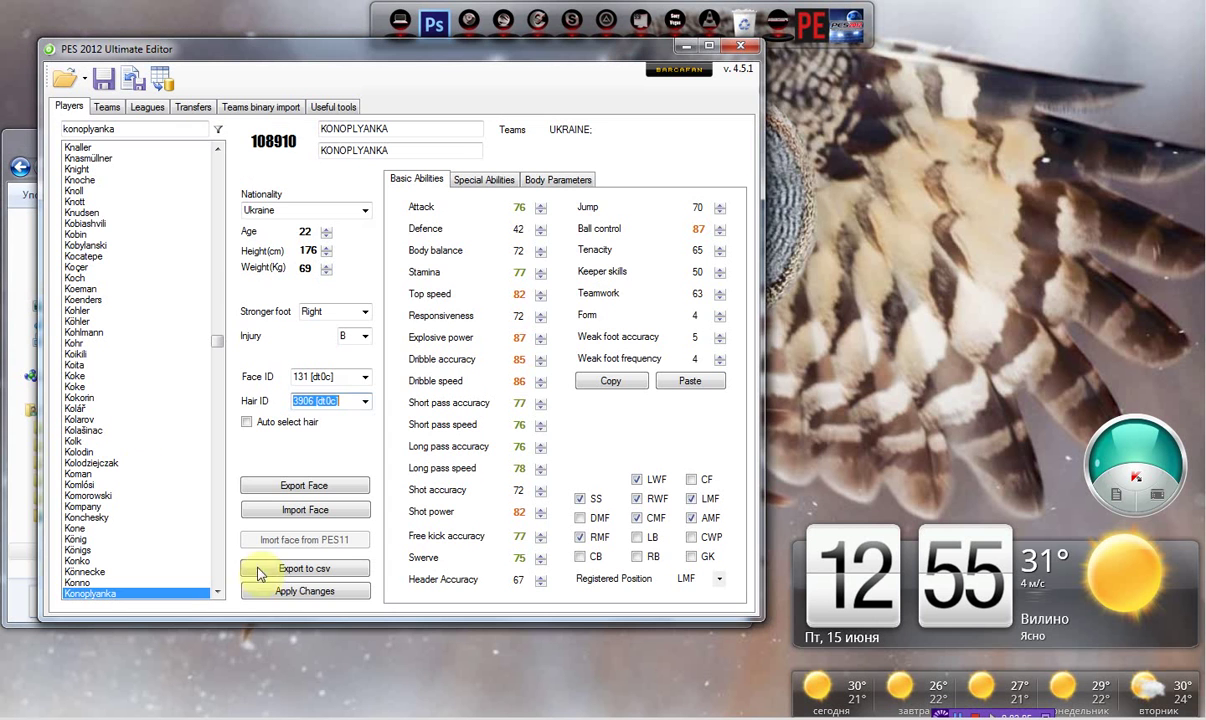
click(314, 600)
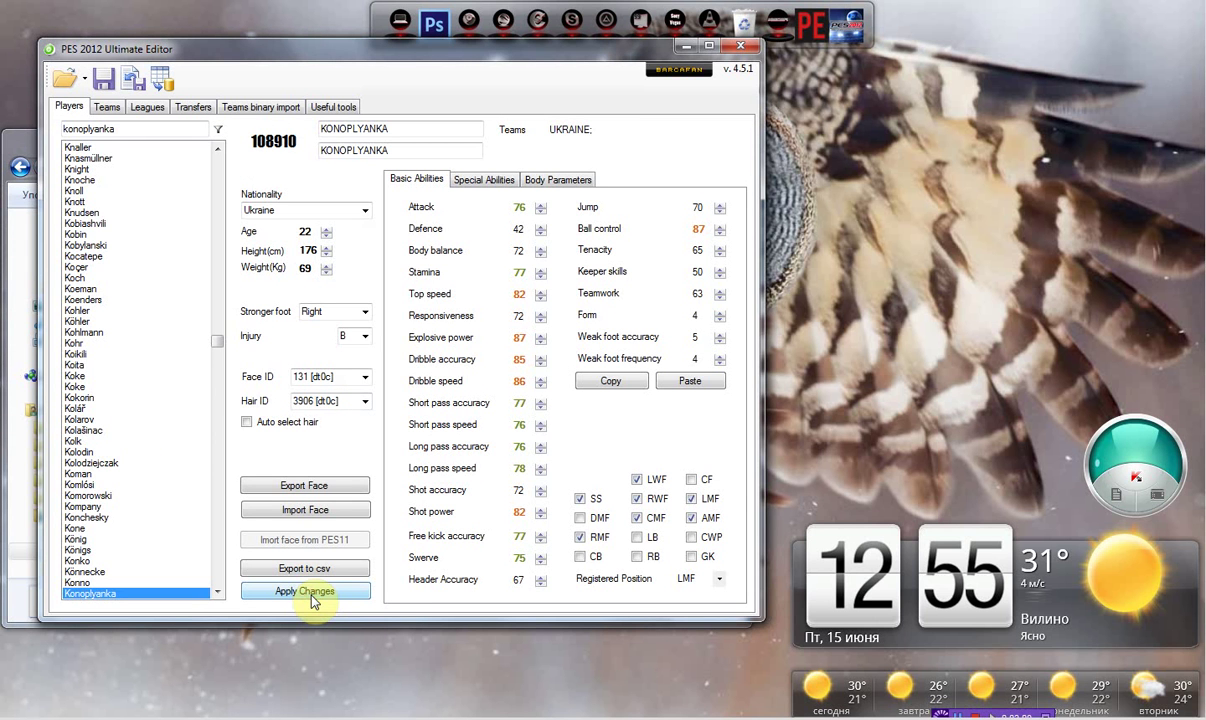
click(105, 85)
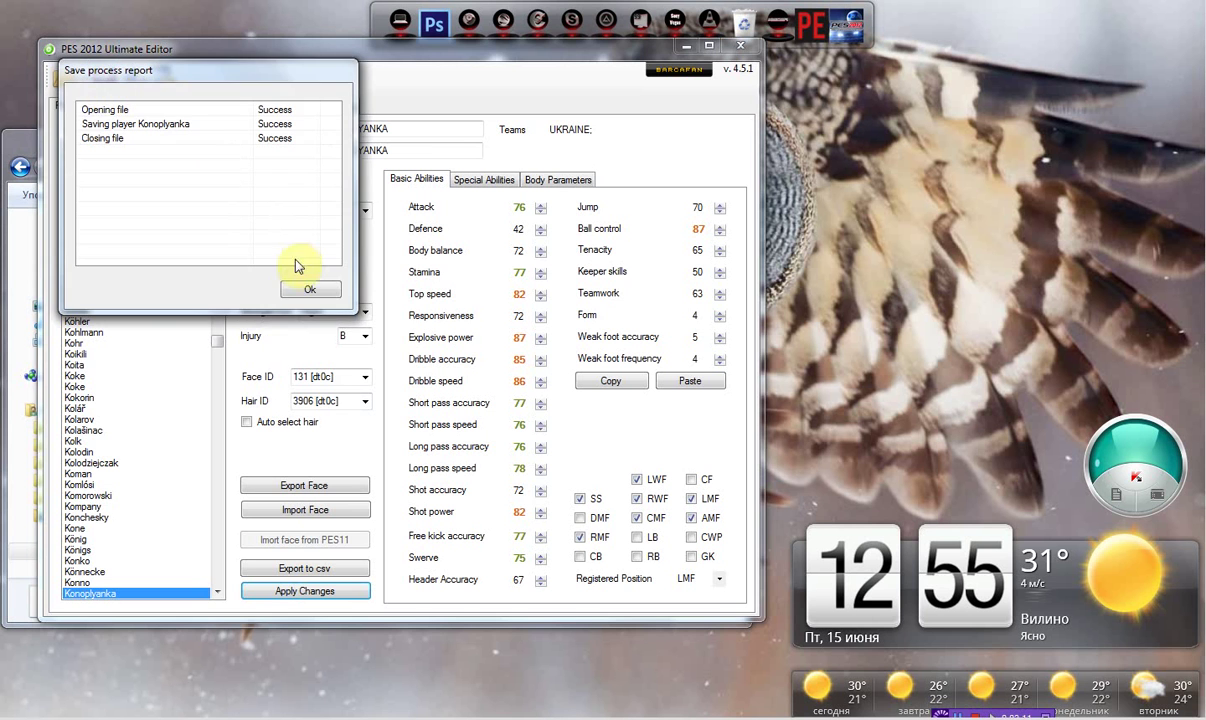
click(309, 289)
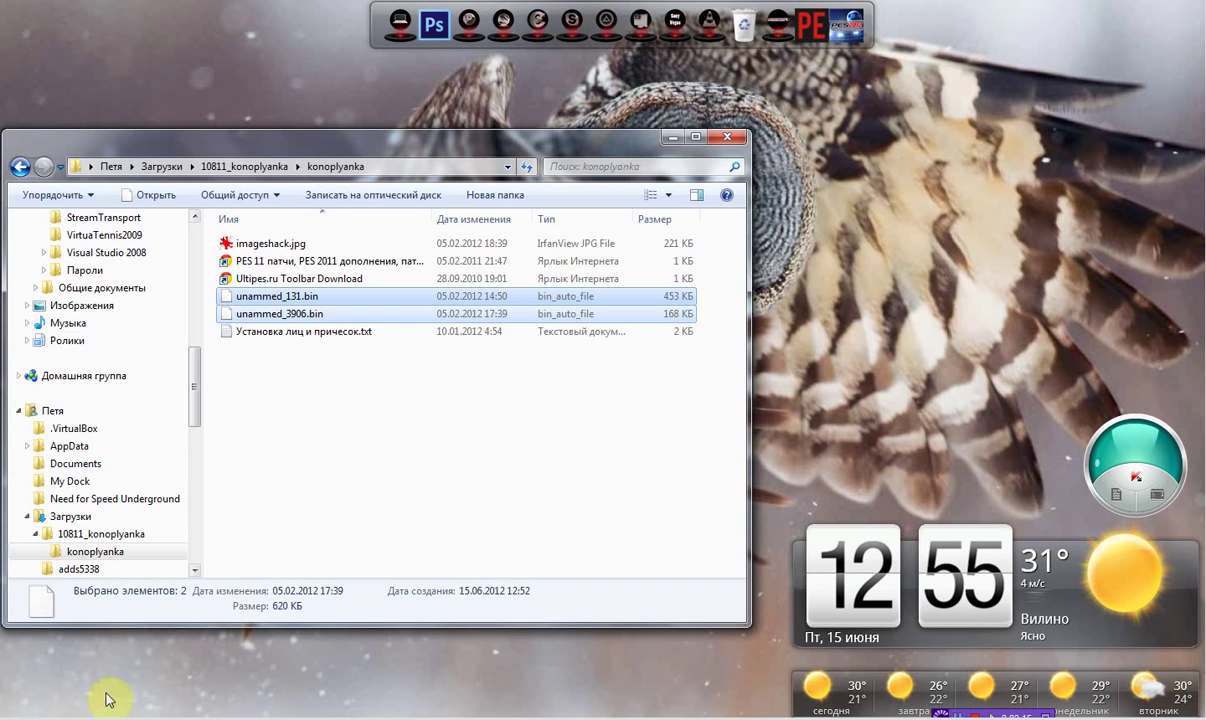
Step: Copy the edited EDIT.bin from the PES2012UltimateEditor_v4.5.1 folder in the downloads
mouse_move(107, 716)
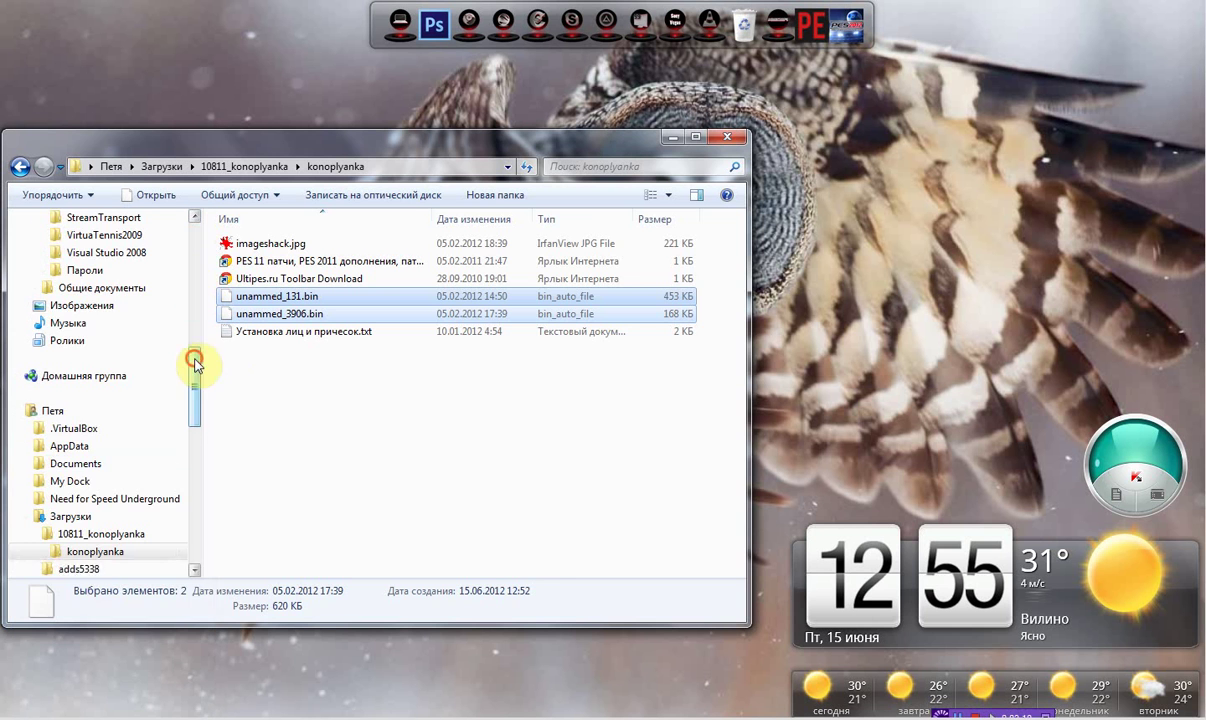
drag(191, 359, 156, 237)
click(50, 242)
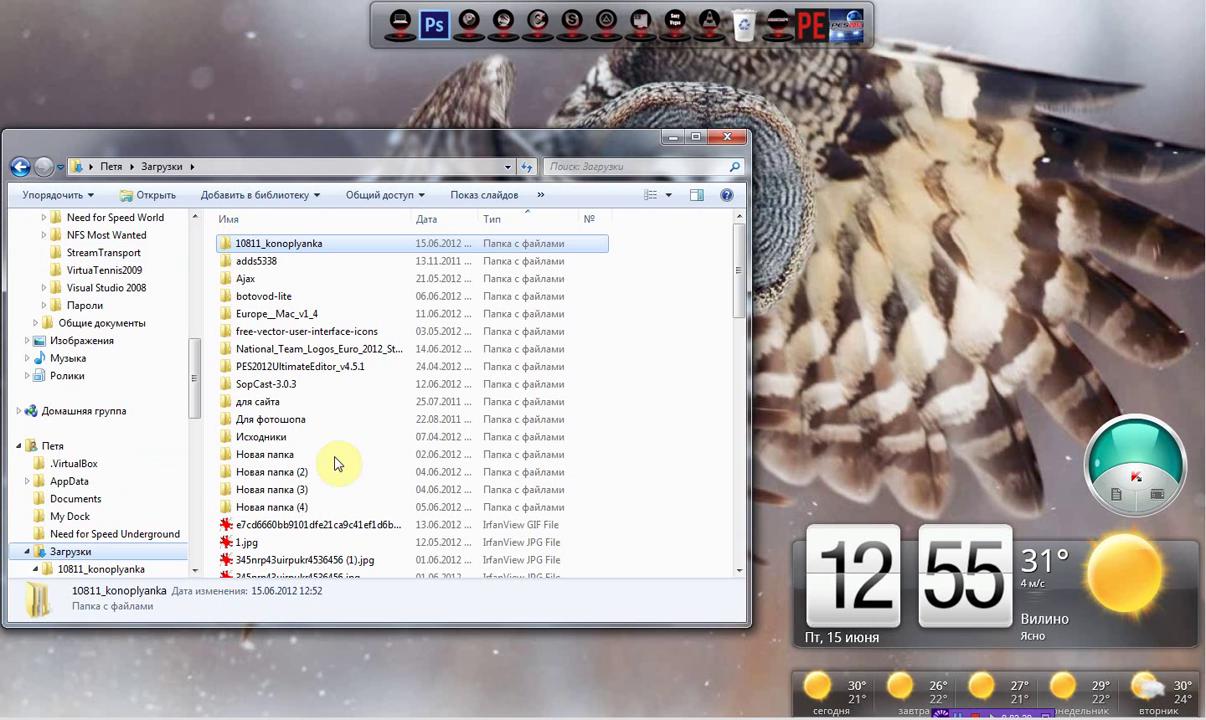
click(265, 352)
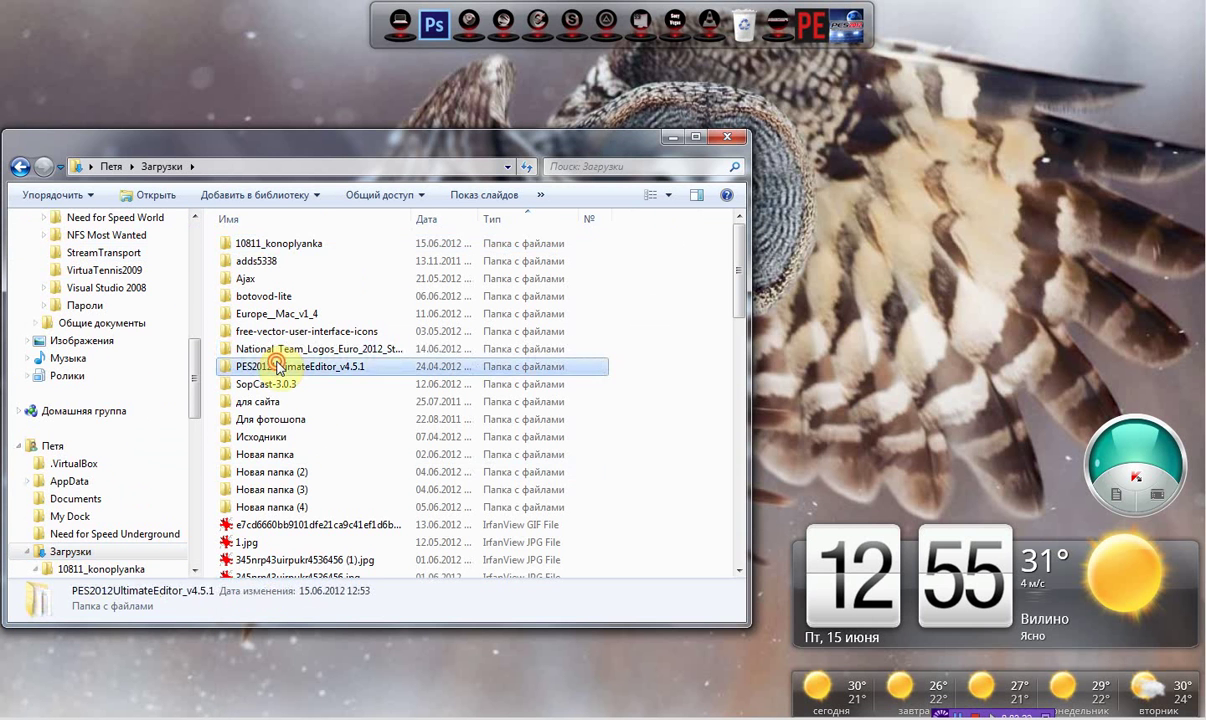
double_click(280, 368)
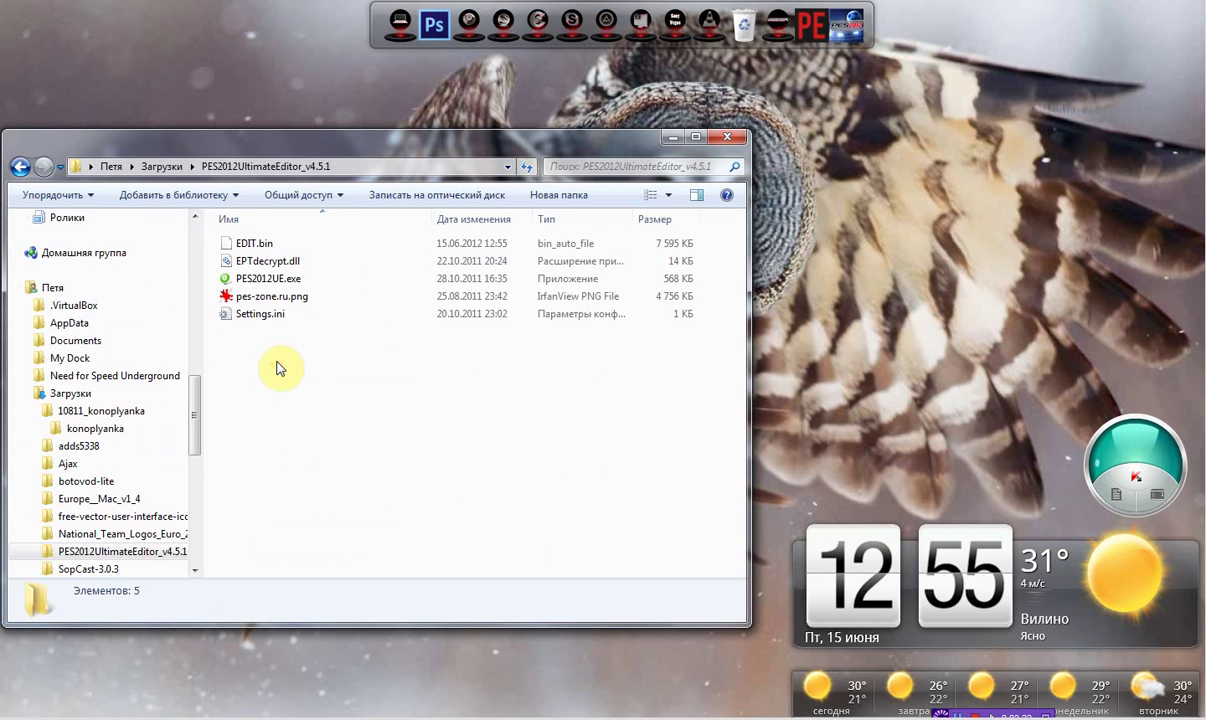
right_click(268, 240)
click(262, 246)
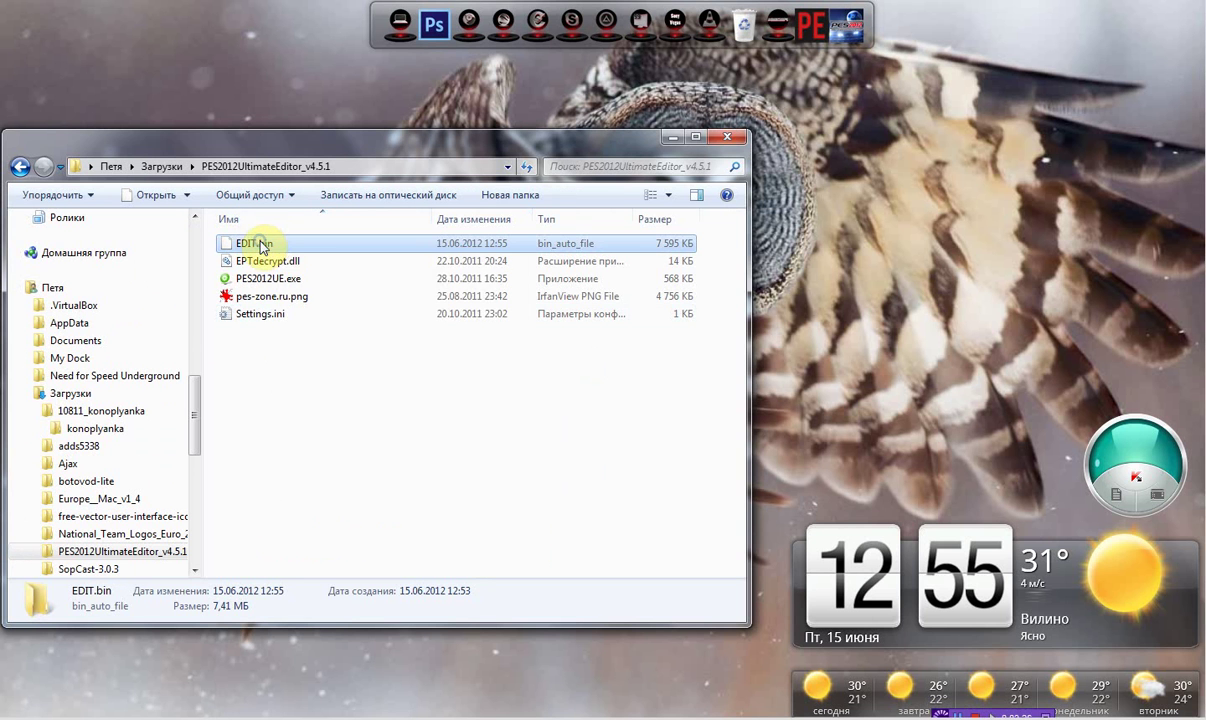
right_click(262, 244)
click(323, 452)
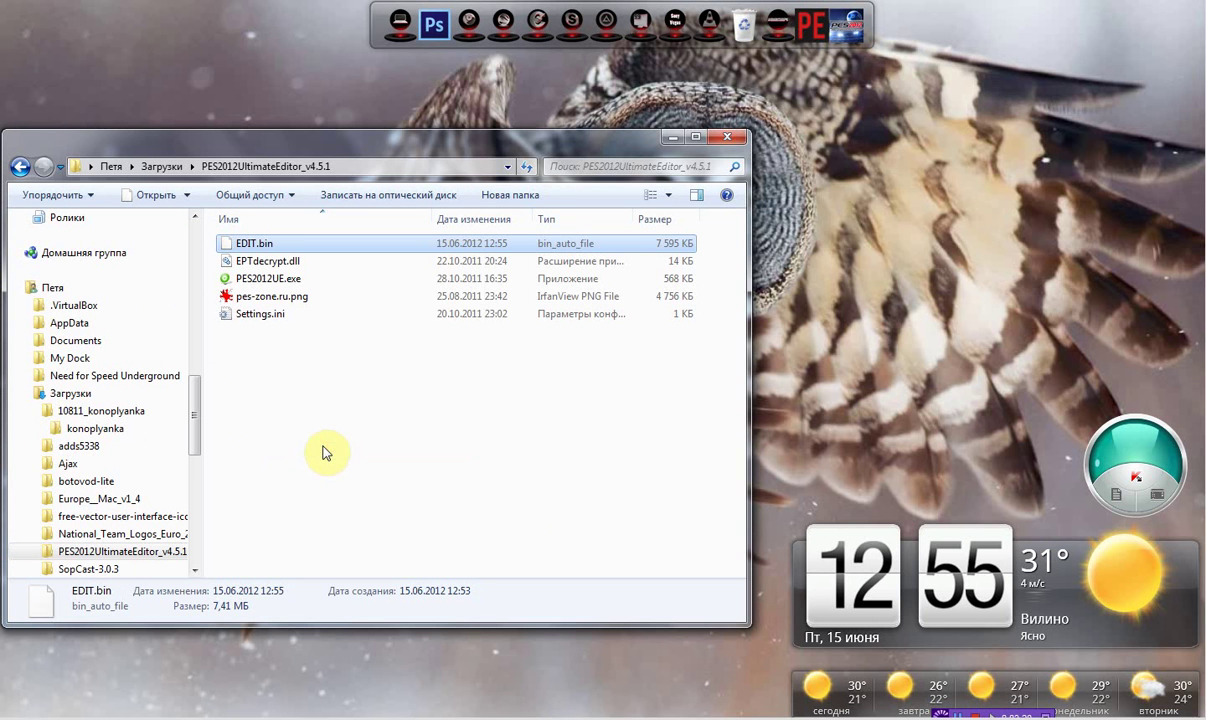
Step: Paste EDIT.bin into the KONAMI > Pro Evolution Soccer 2012 > save folder in the documents library, replacing the existing file
drag(194, 404, 184, 229)
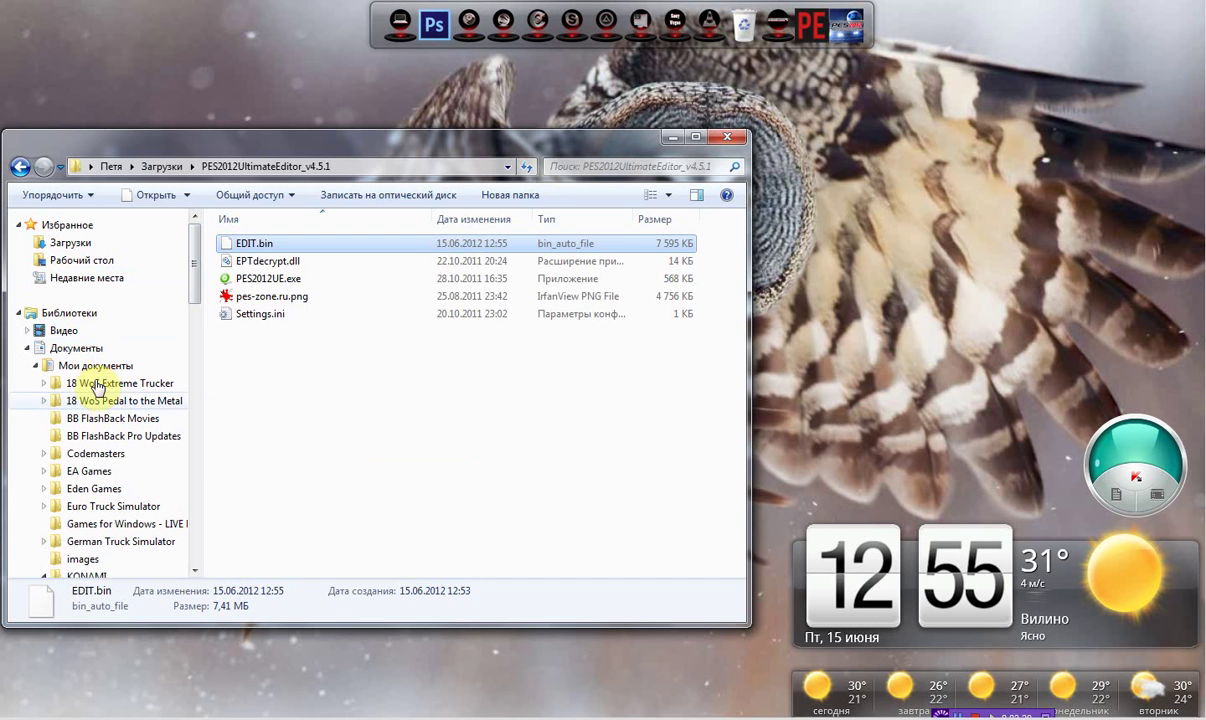
click(76, 348)
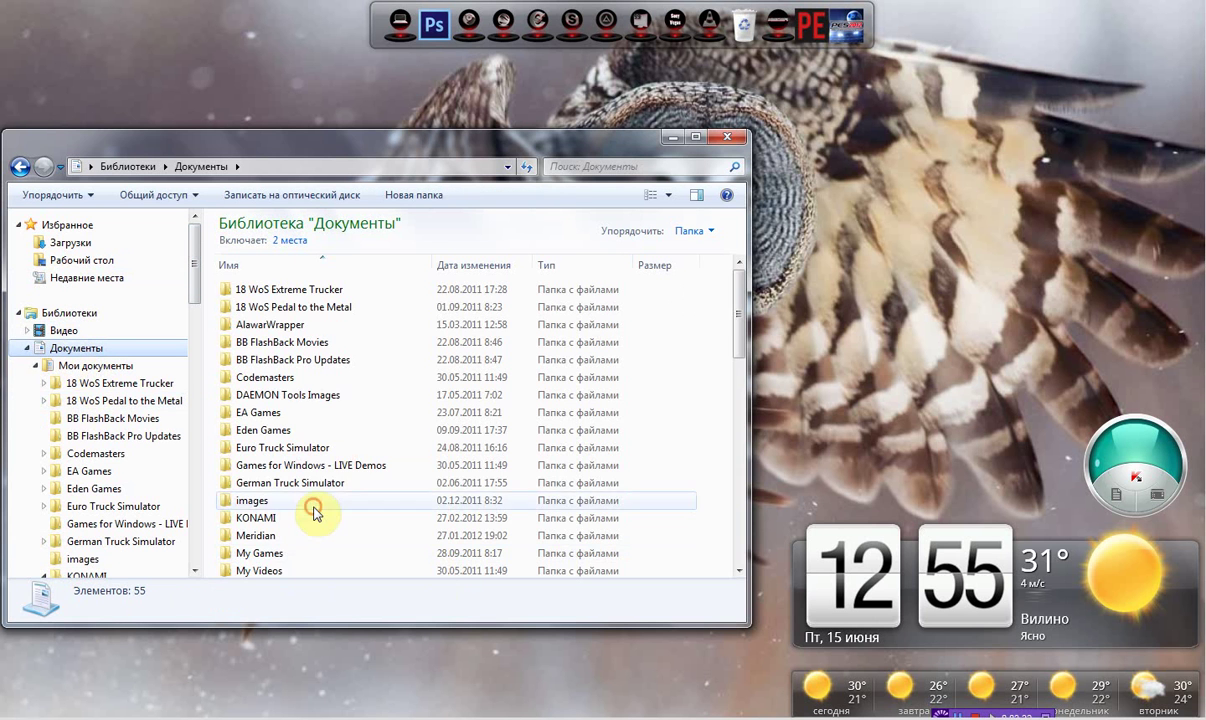
click(313, 505)
scroll(318, 506, down, 1)
double_click(296, 484)
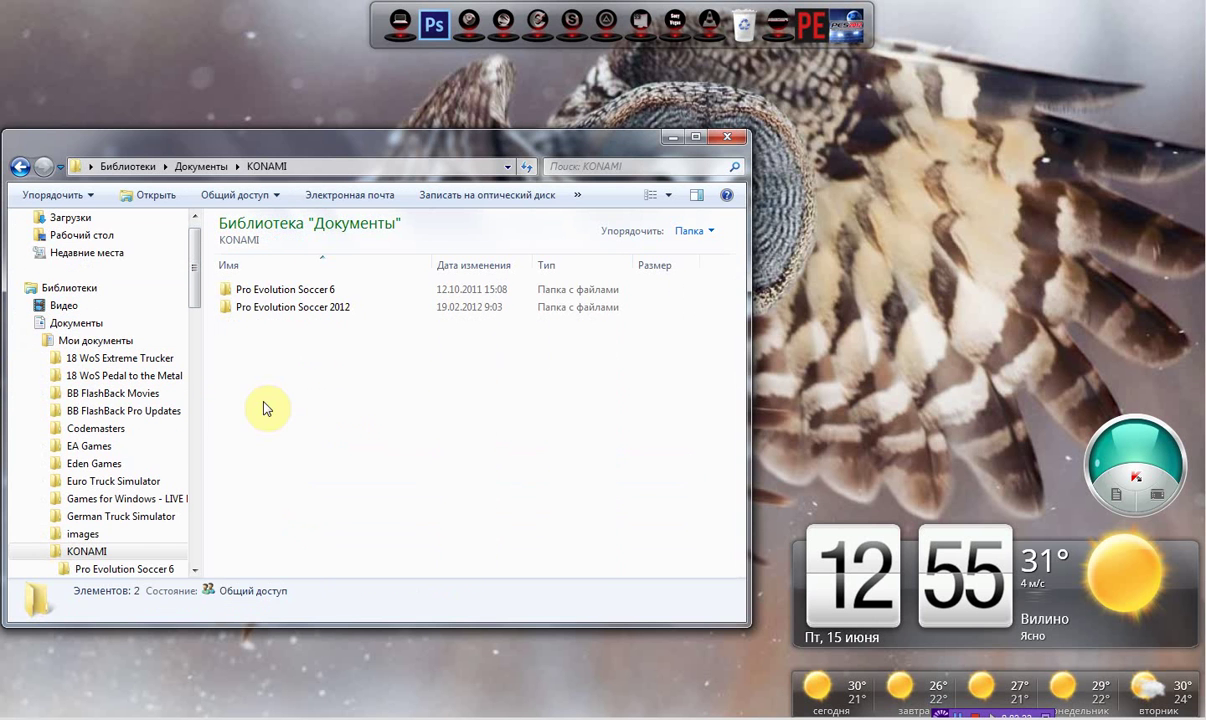
double_click(272, 307)
click(265, 305)
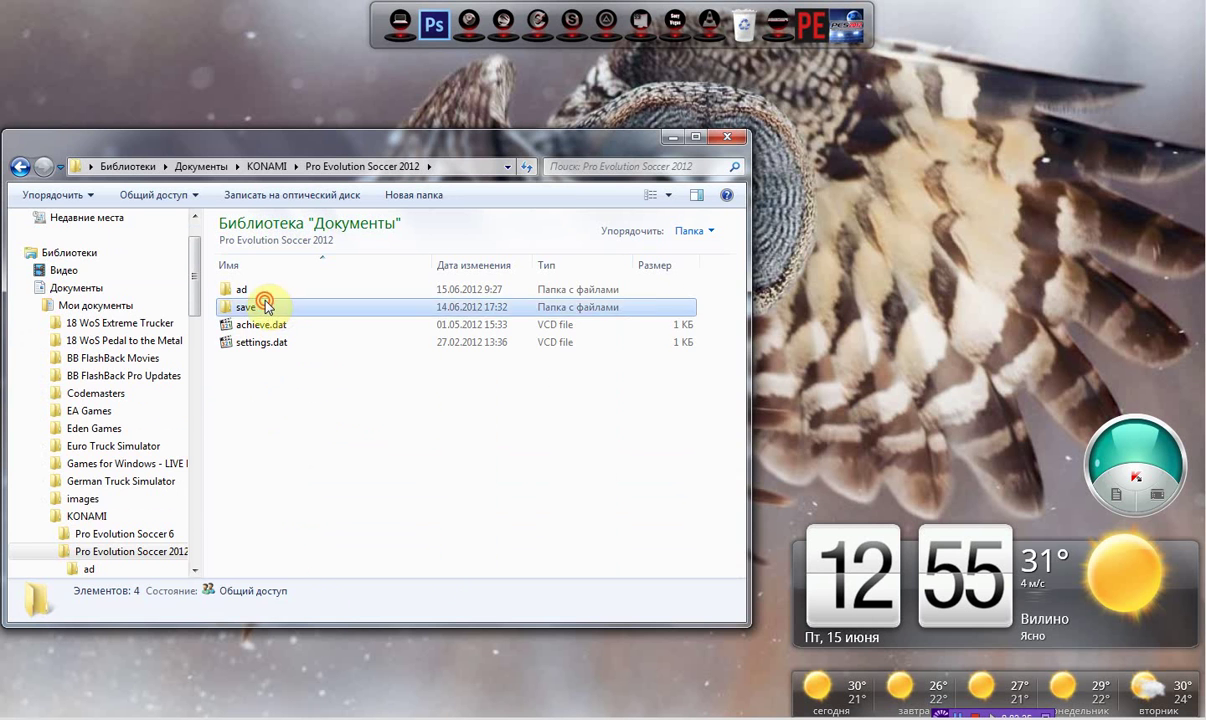
double_click(265, 305)
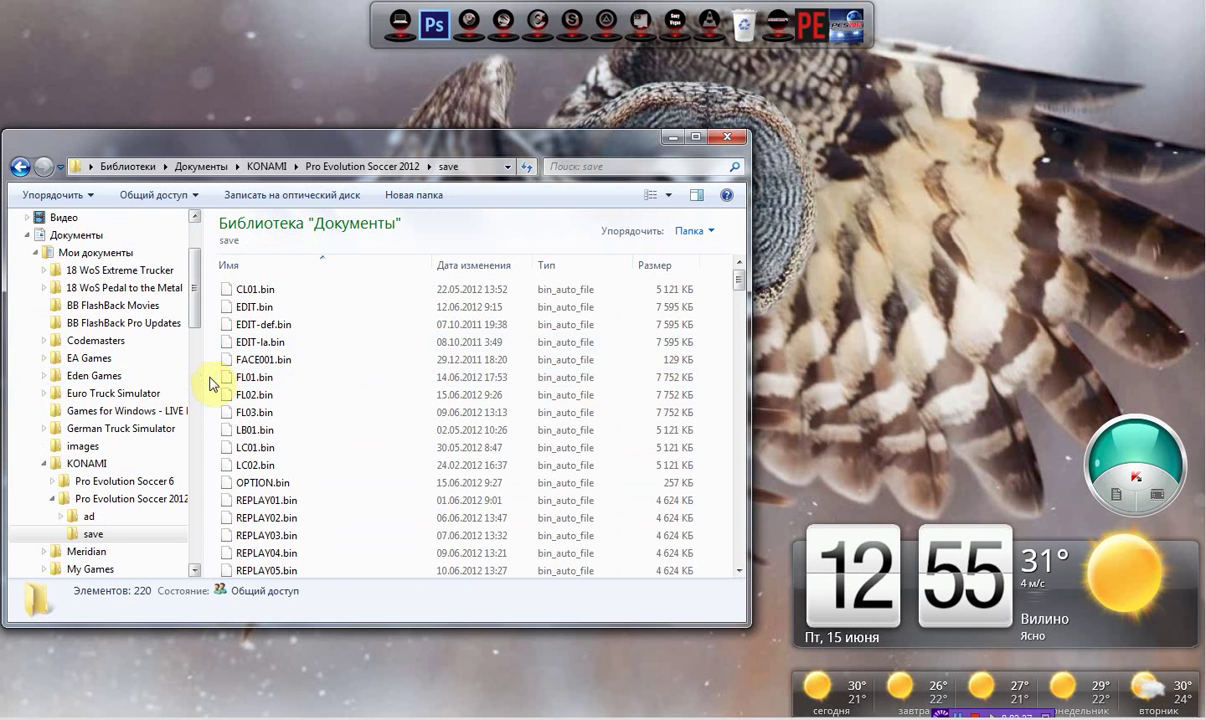
right_click(212, 383)
click(270, 497)
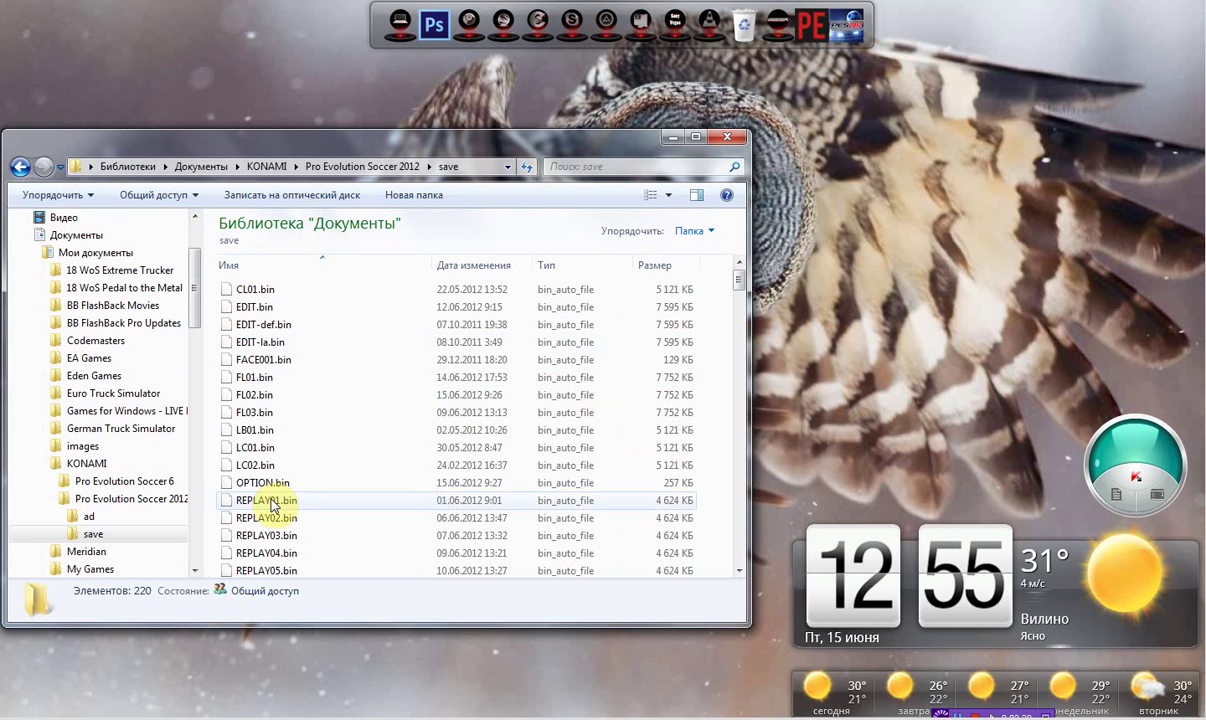
click(571, 316)
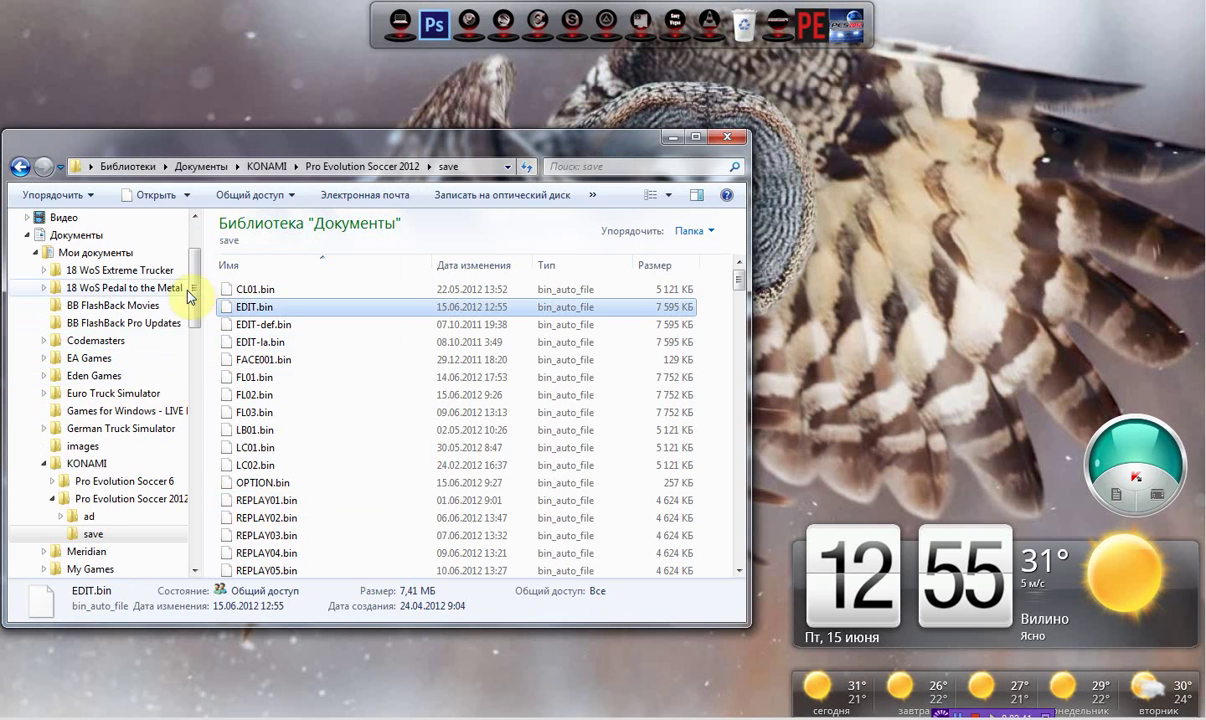
Step: Copy unammed_131.bin and unammed_3906.bin from the konoplyanka folder inside 10811_konoplyanka in the downloads
scroll(194, 288, up, 3)
click(78, 243)
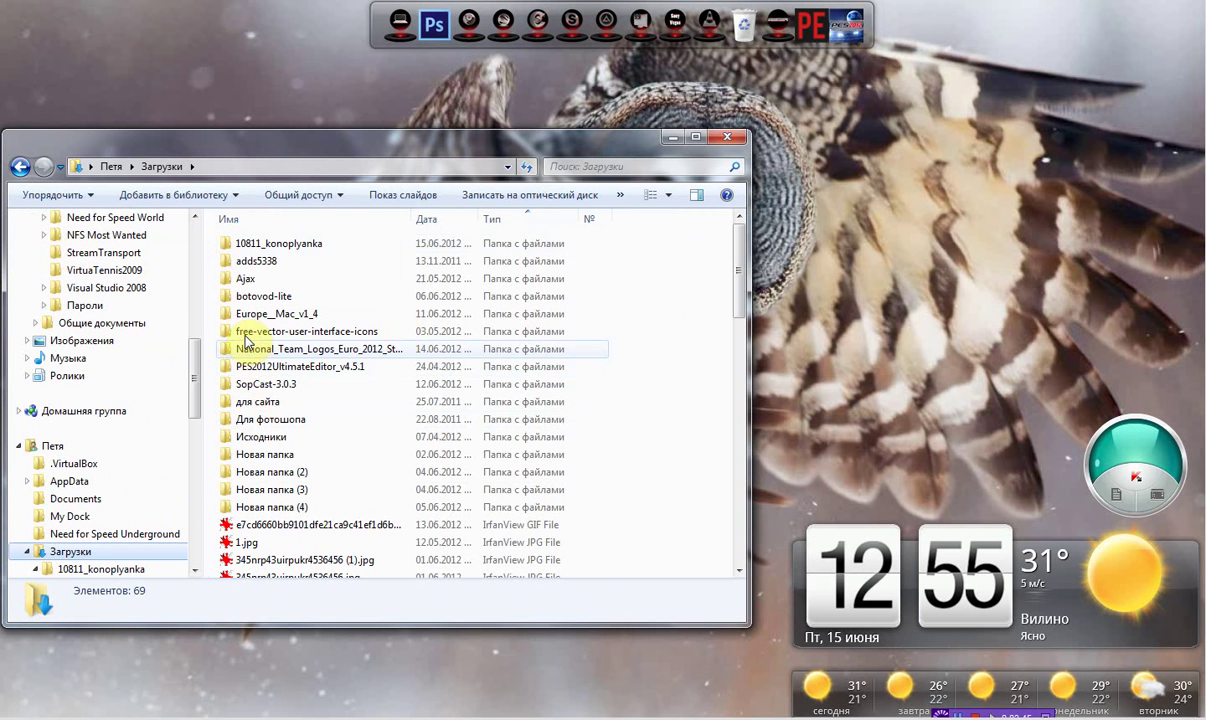
double_click(262, 243)
click(252, 247)
double_click(252, 247)
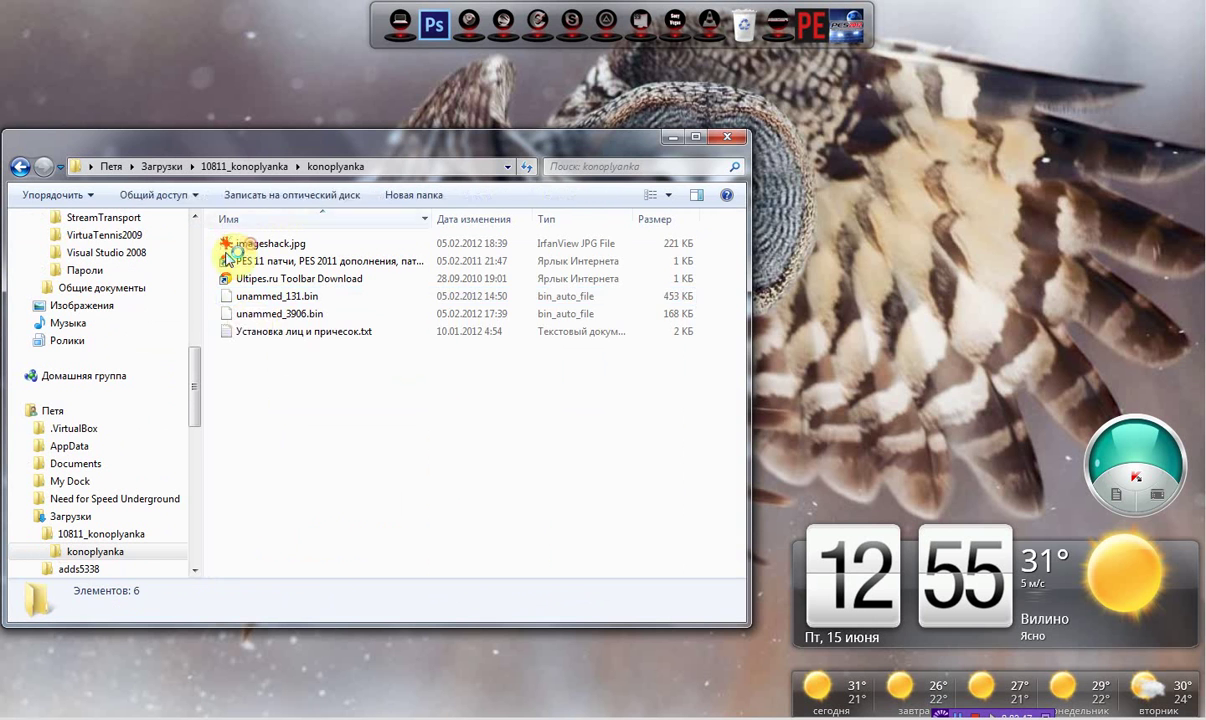
drag(203, 318, 258, 302)
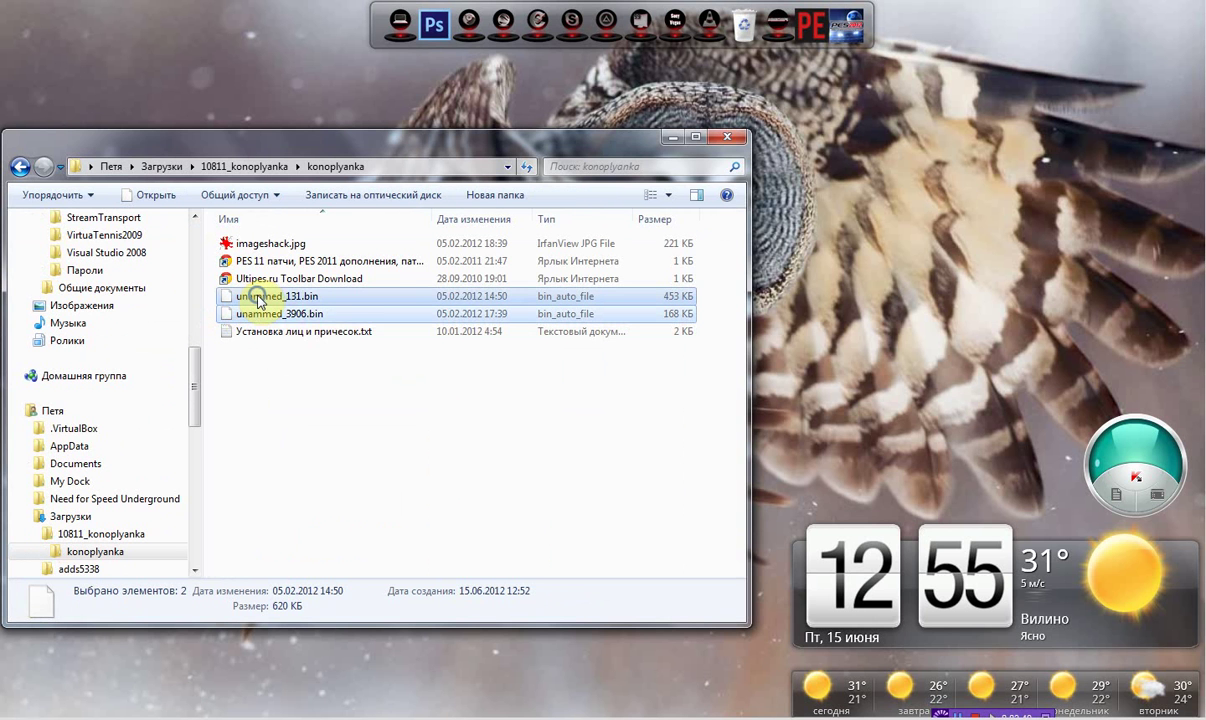
right_click(256, 300)
click(310, 461)
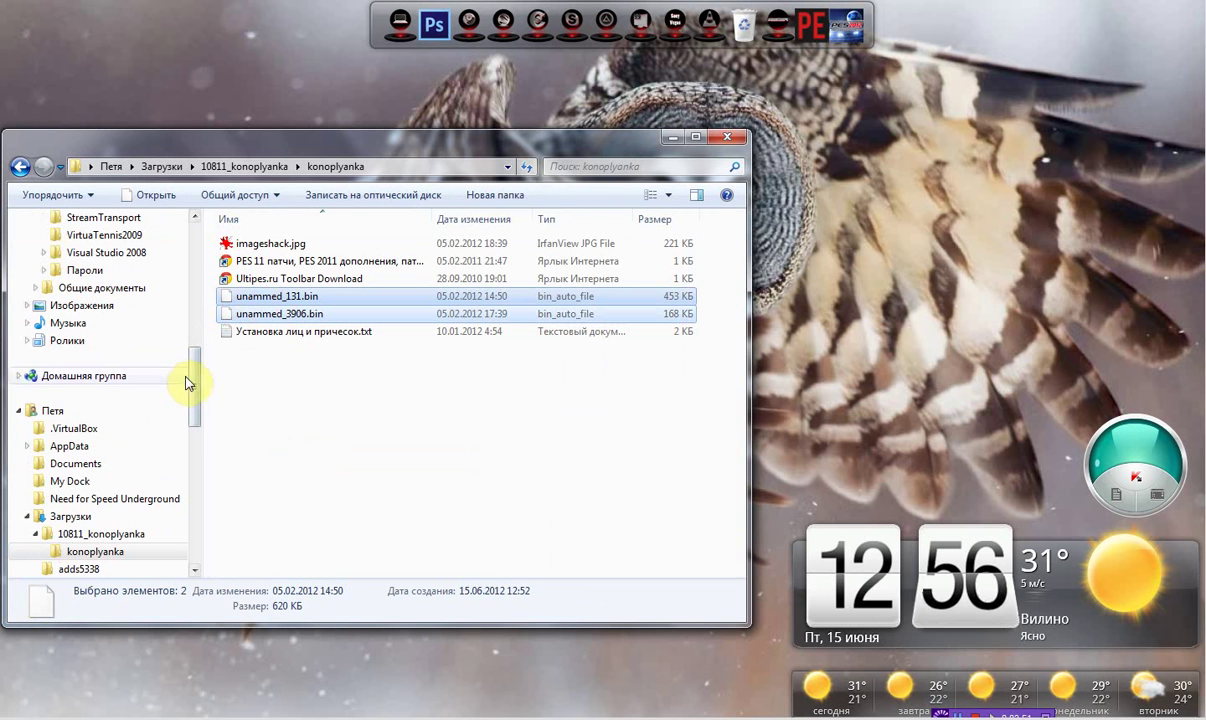
Step: Paste the copied unammed_131.bin and unammed_3906.bin into PES2012 > kitserver > pesedit > img > dt0c.img on drive D
drag(190, 378, 215, 620)
click(125, 517)
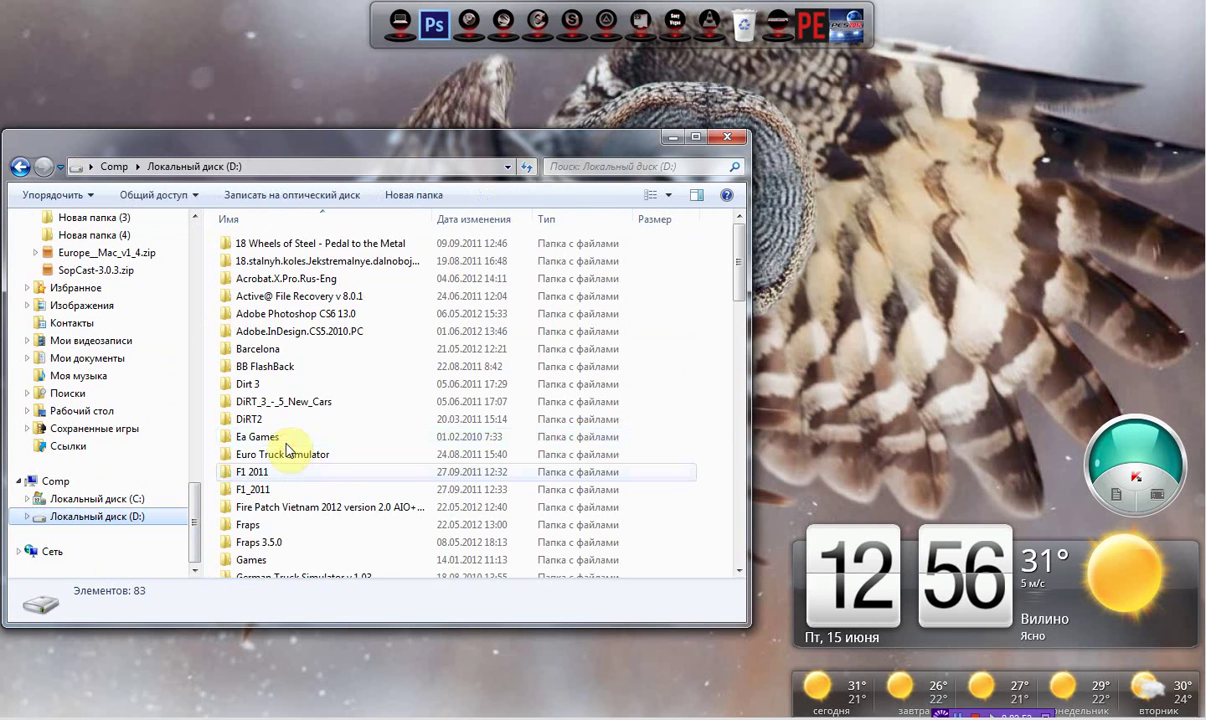
scroll(290, 460, down, 5)
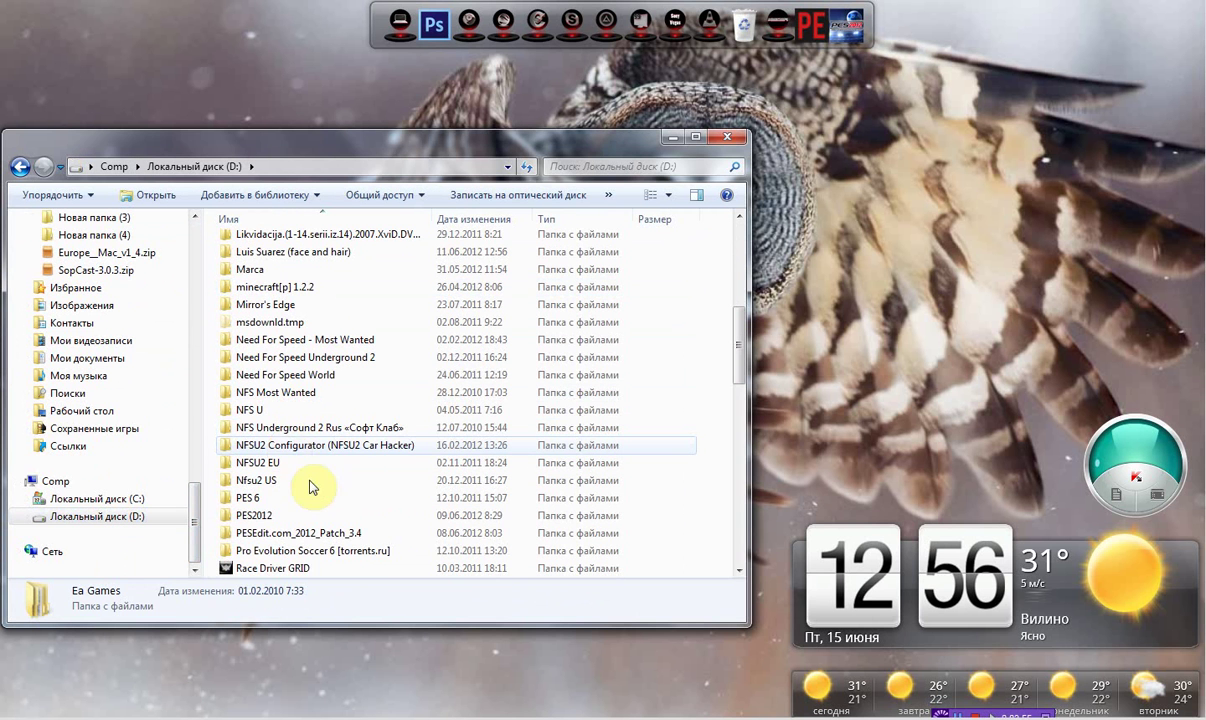
double_click(262, 514)
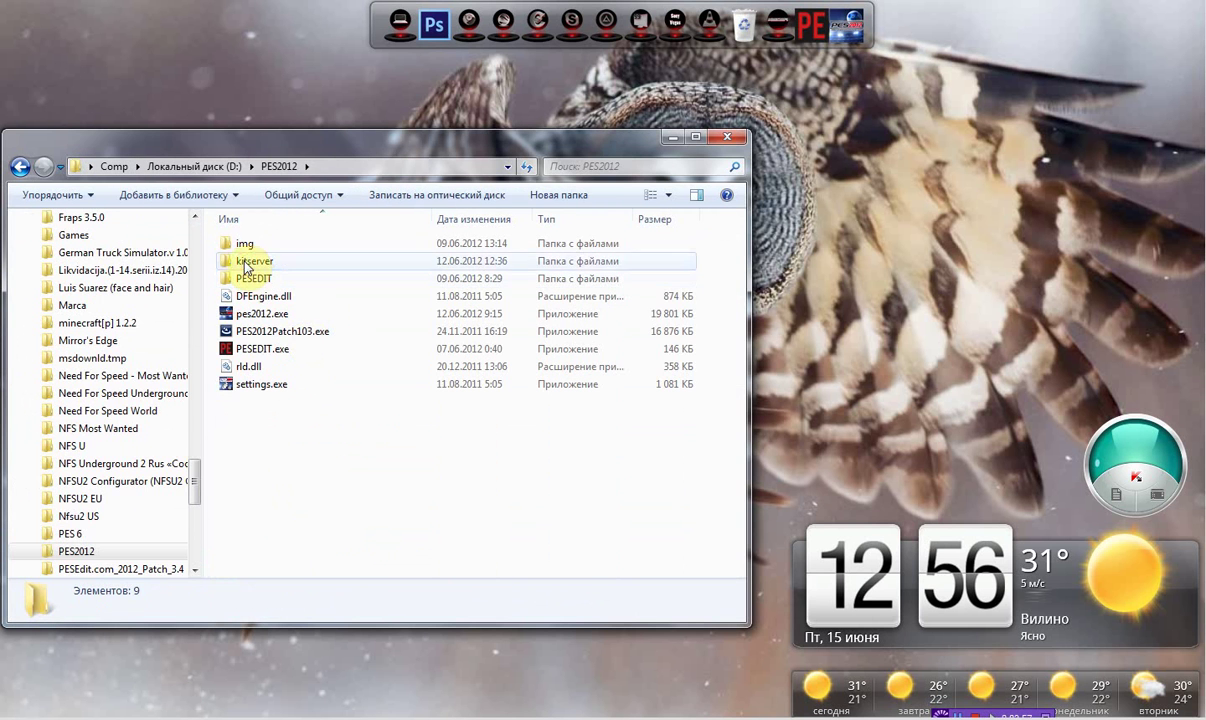
double_click(250, 262)
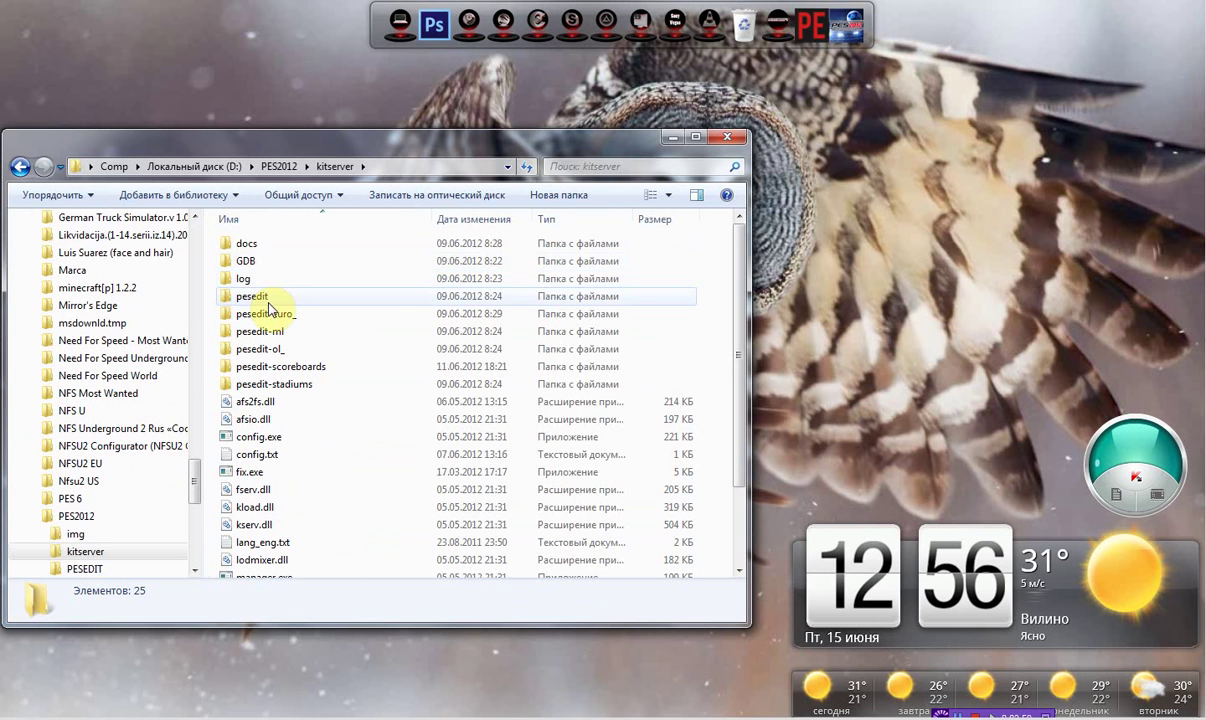
click(260, 300)
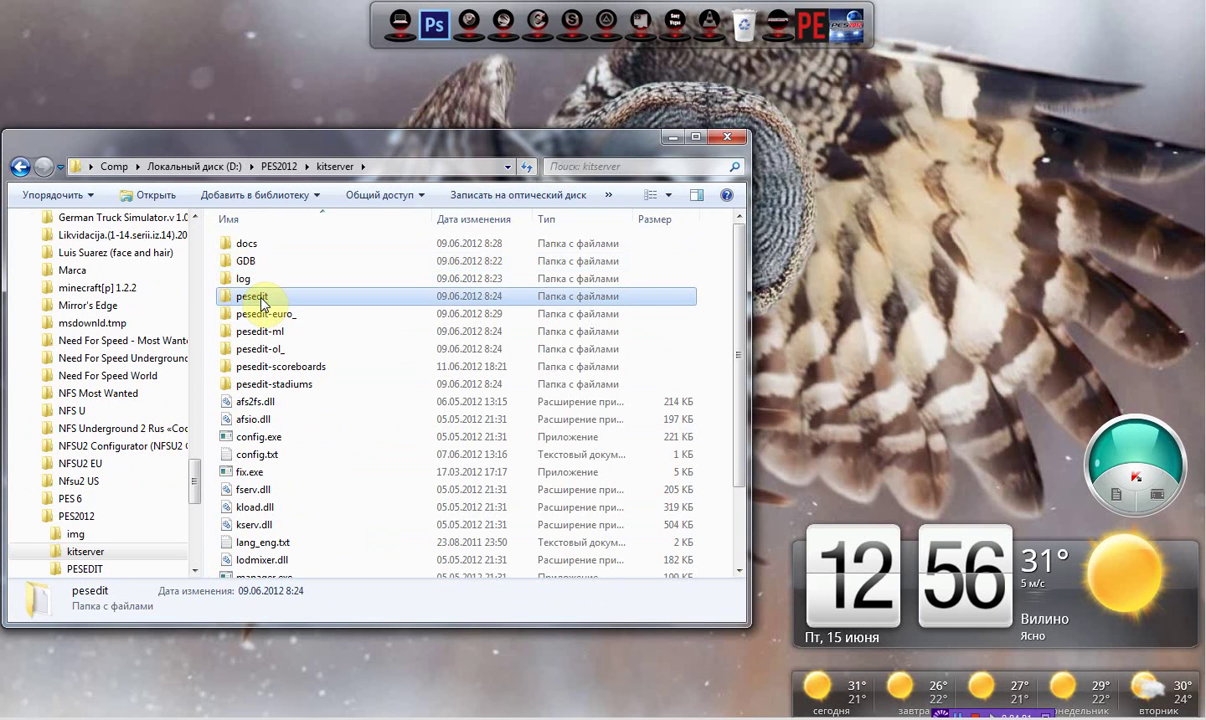
double_click(262, 300)
double_click(261, 243)
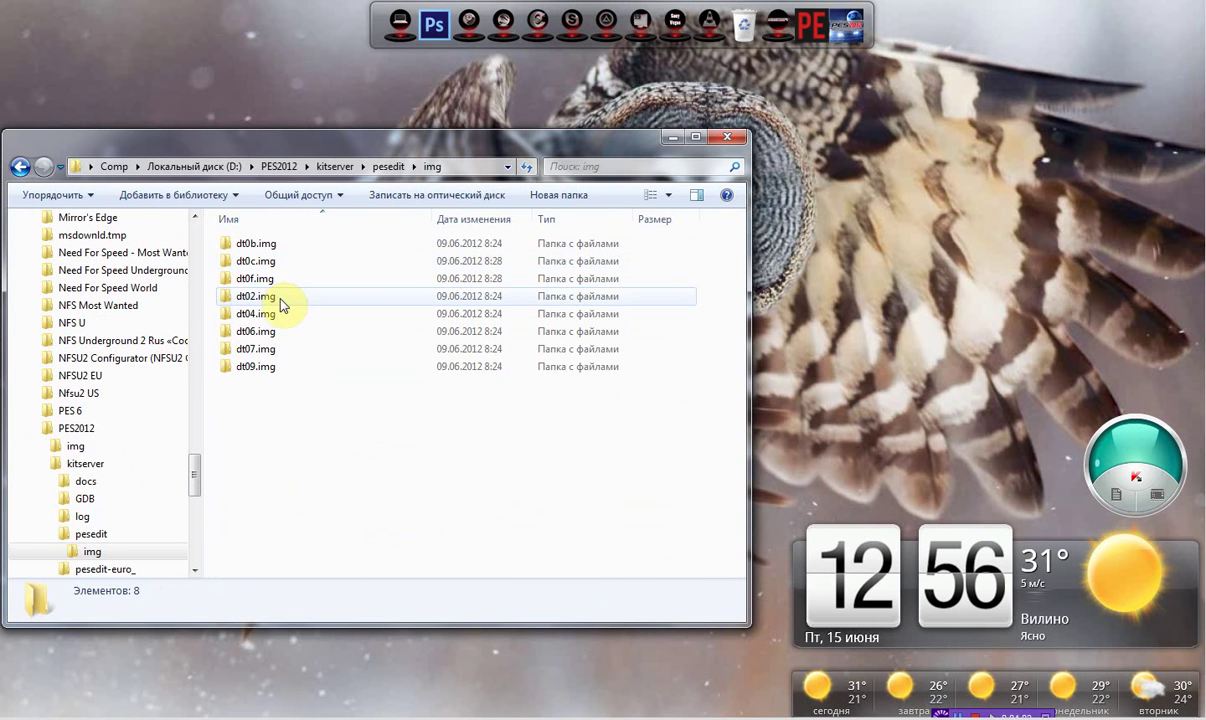
double_click(260, 261)
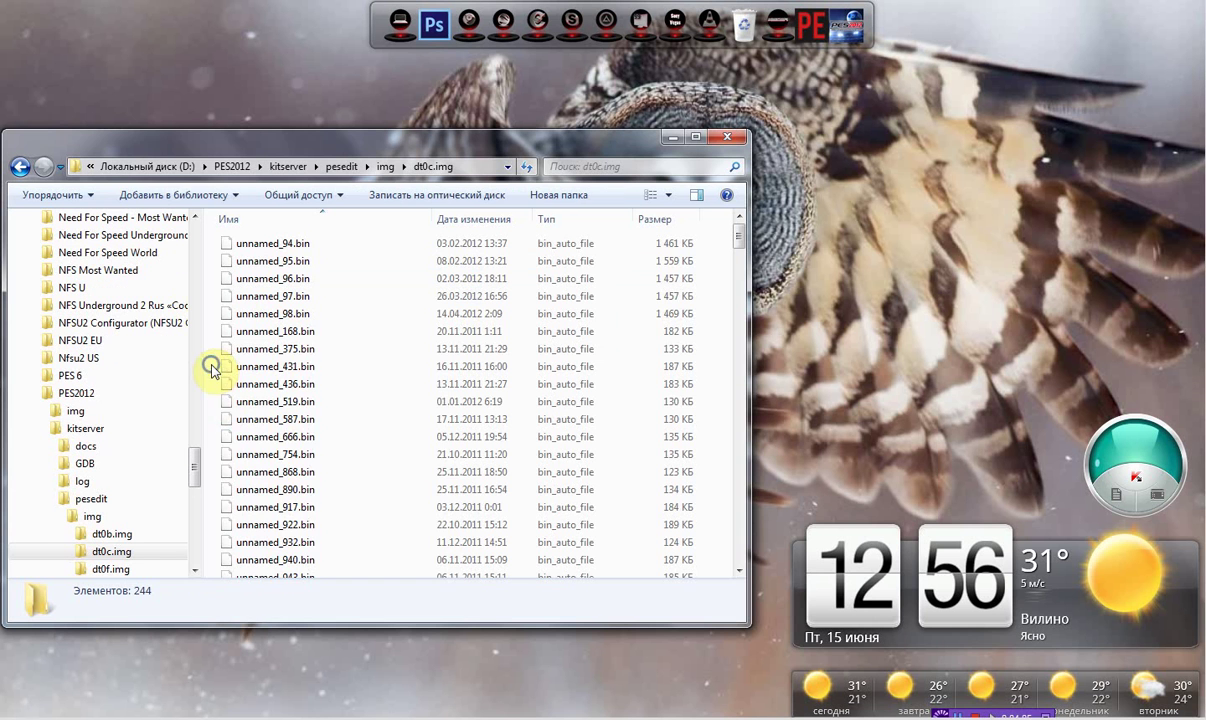
right_click(212, 369)
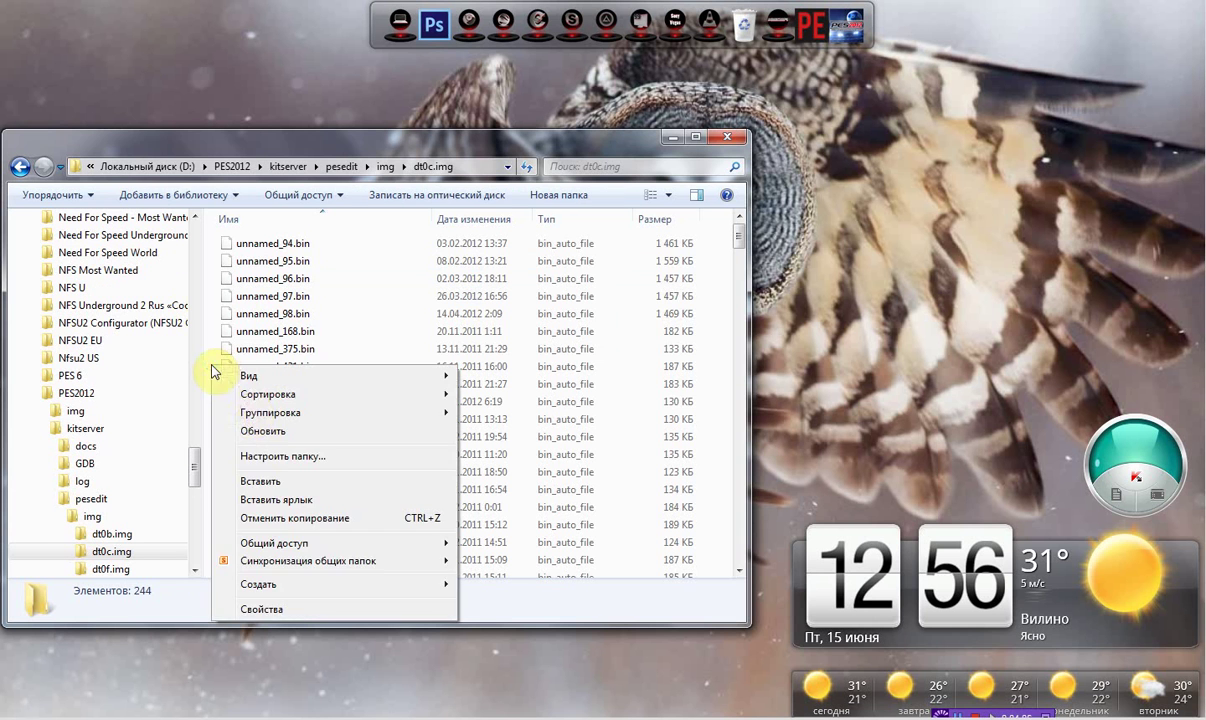
click(265, 486)
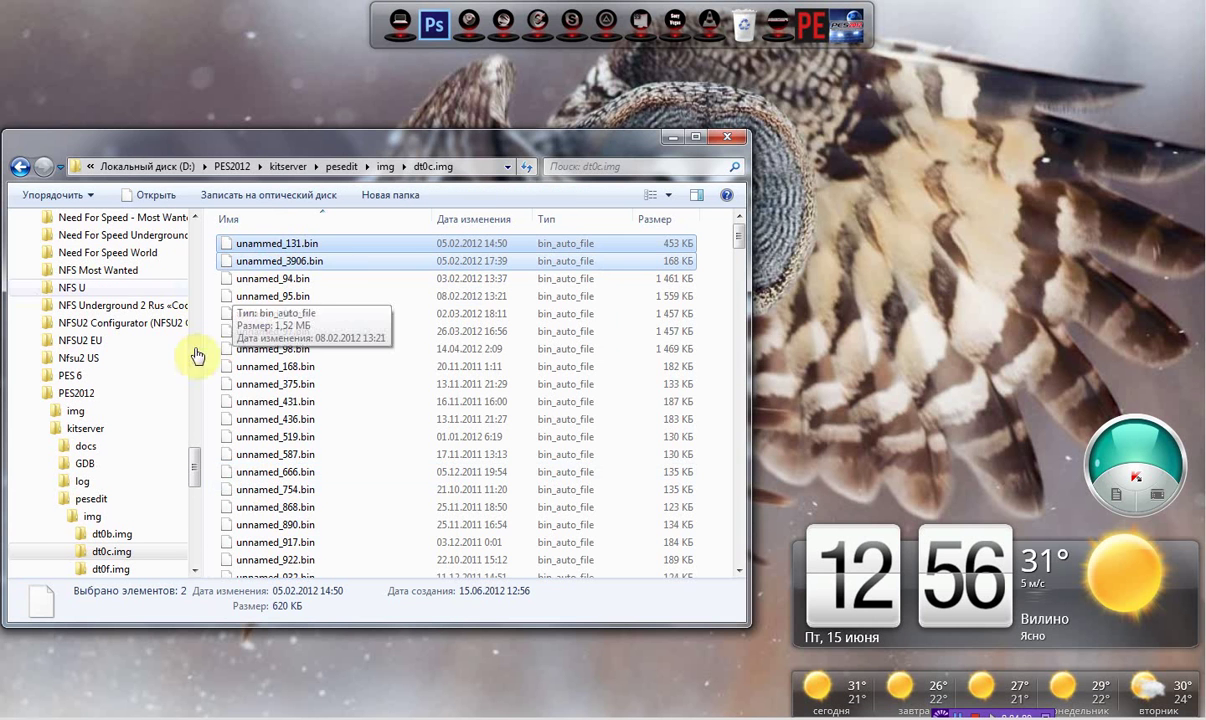